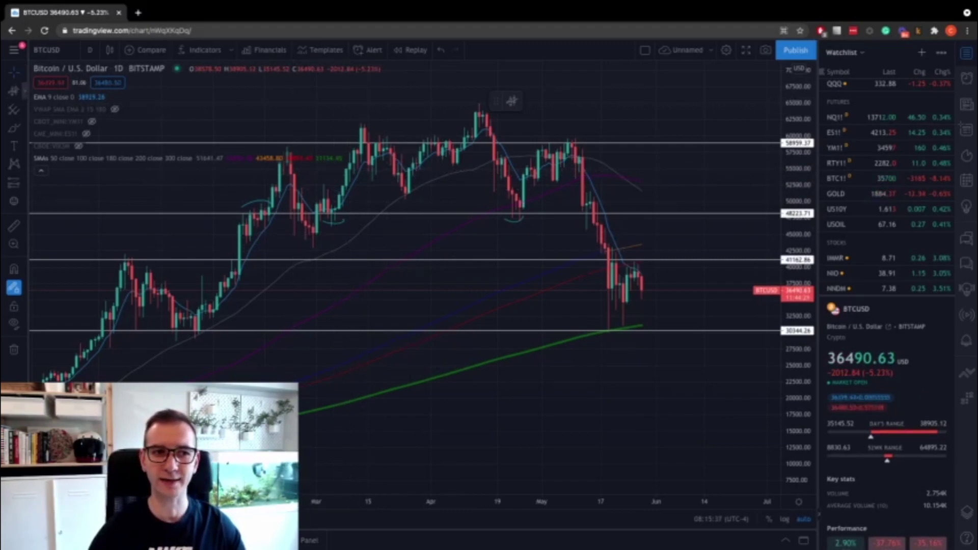
Place an Anchored VWAP on the 13 March 2021 candle and undo the placement
left_click(14, 91)
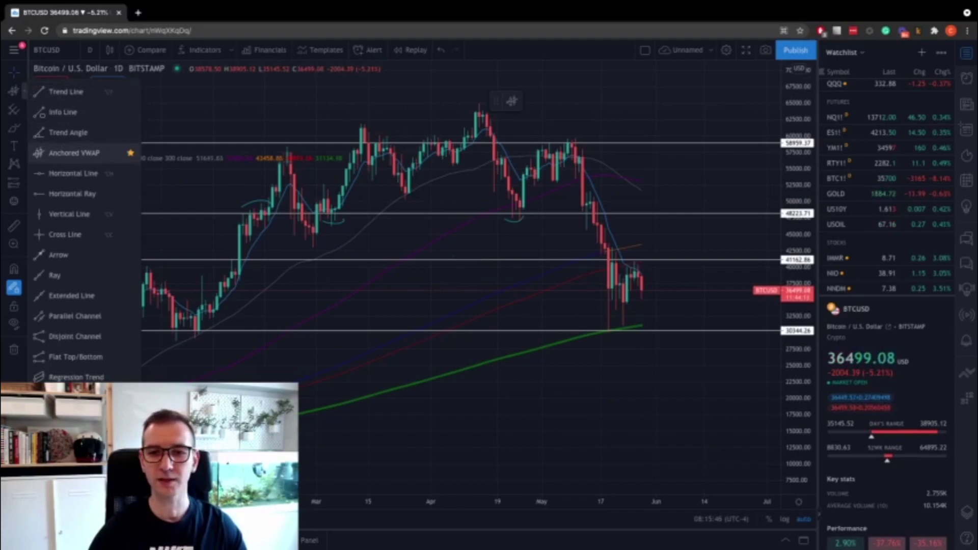
left_click(586, 253)
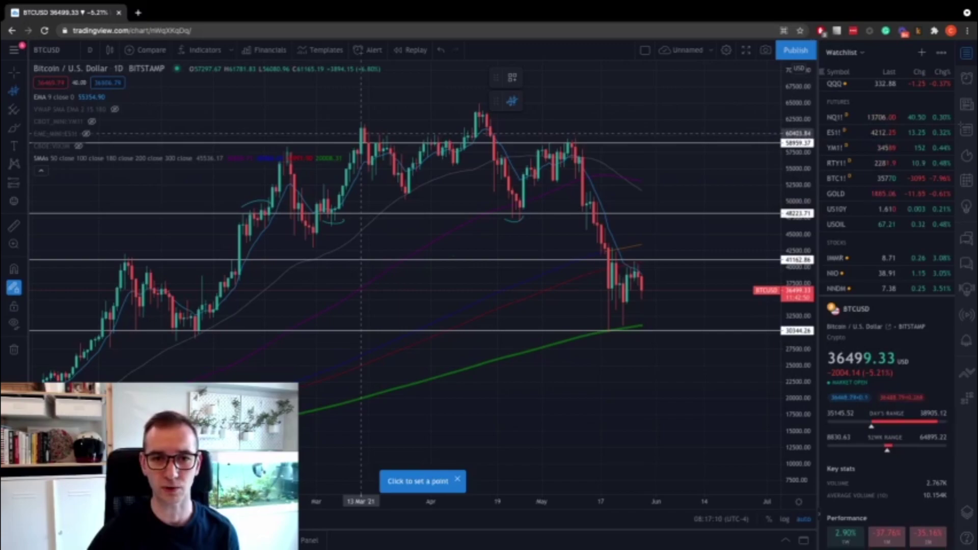
left_click(361, 134)
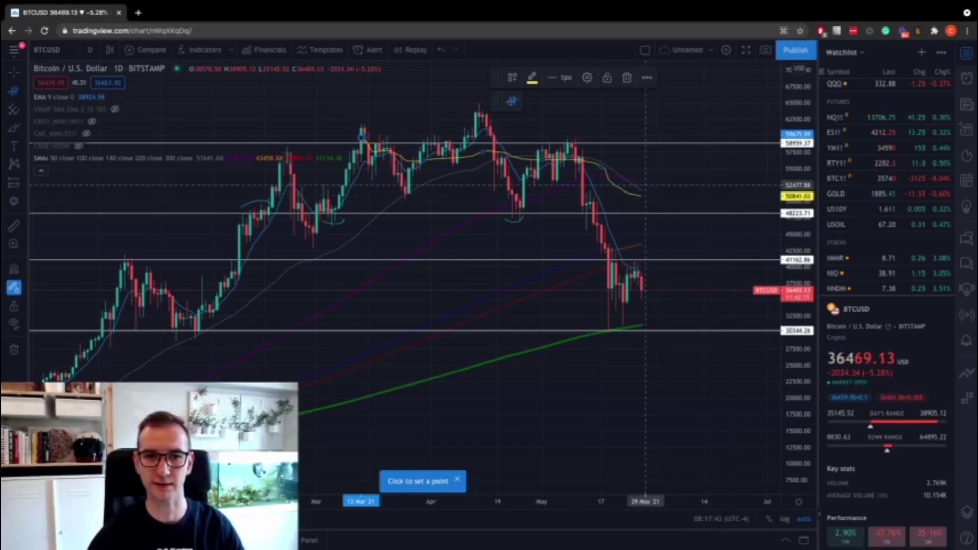
key("ctrl+z")
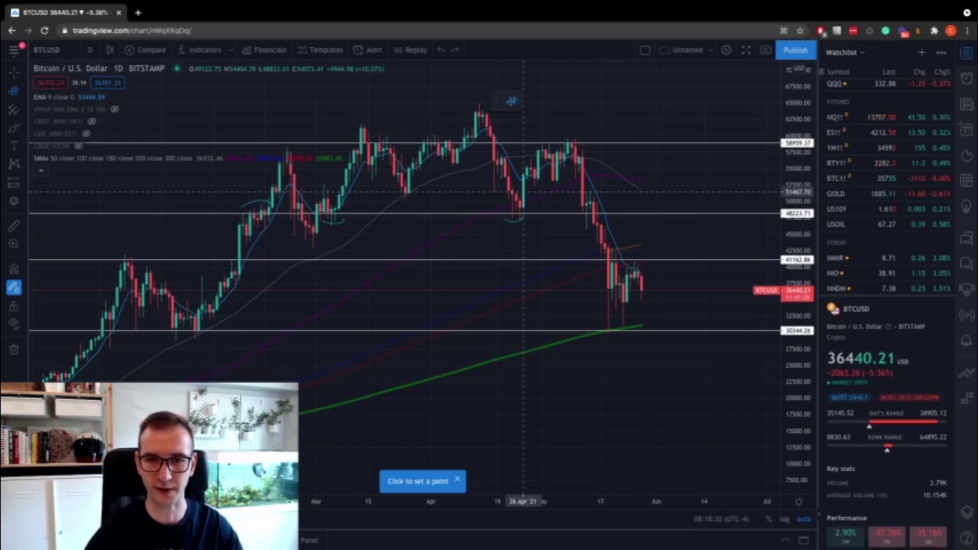
Anchor three VWAPs on the BTCUSD chart: at the late-April swing low, the 12 May candle and the 18 May candle
left_click_drag(525, 185, 642, 232)
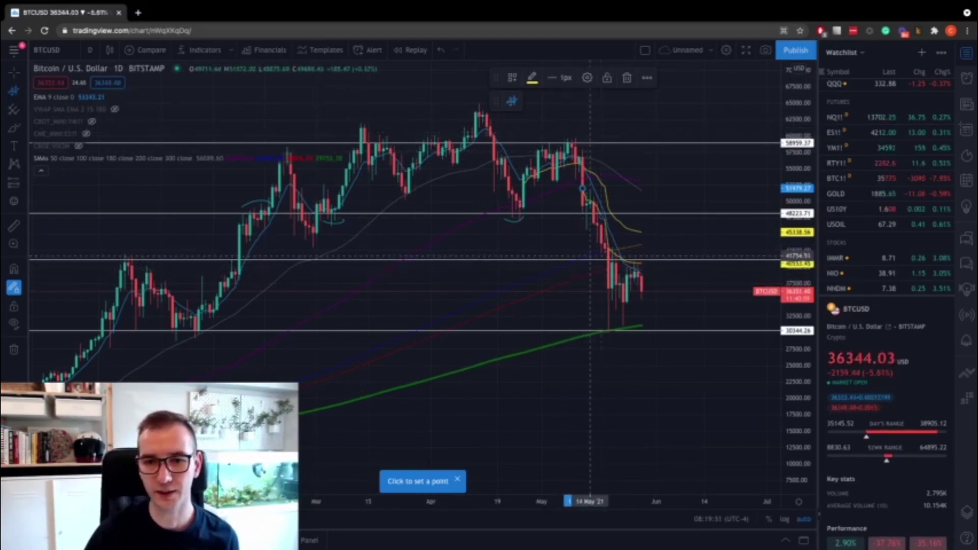
scroll(601, 251, "left", 5)
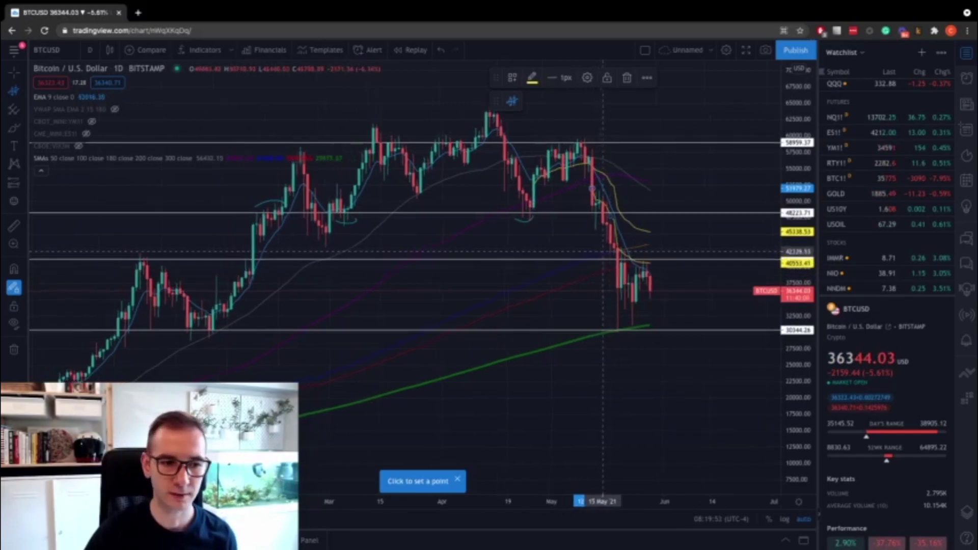
scroll(487, 295, "right", 5)
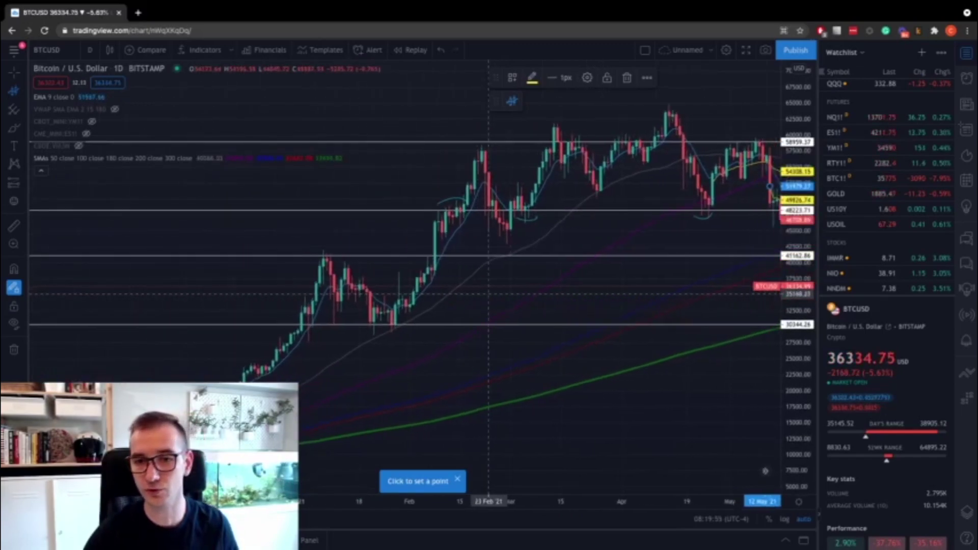
scroll(546, 277, "right", 2)
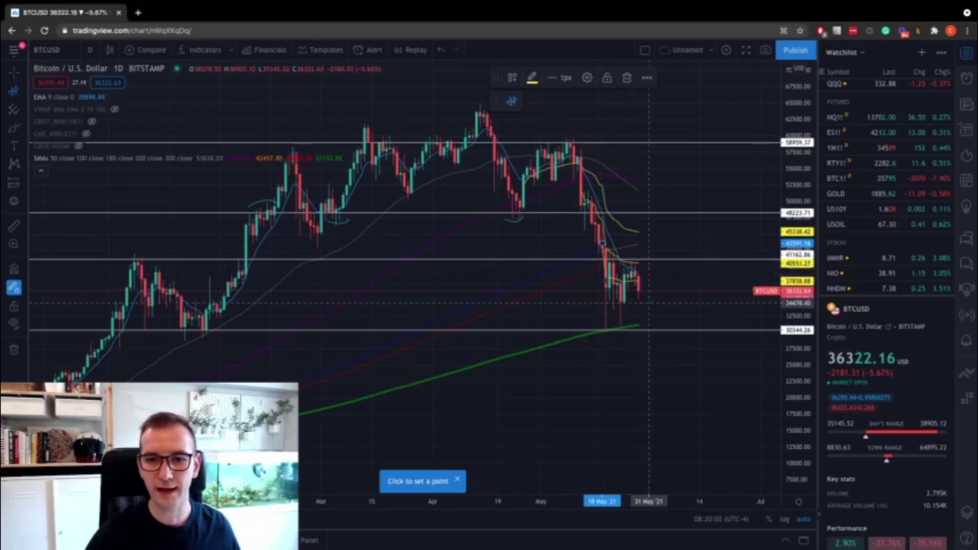
Examine the latest daily candles up close against the three anchored VWAP lines
scroll(634, 280, "up", 3)
scroll(631, 321, "up", 3)
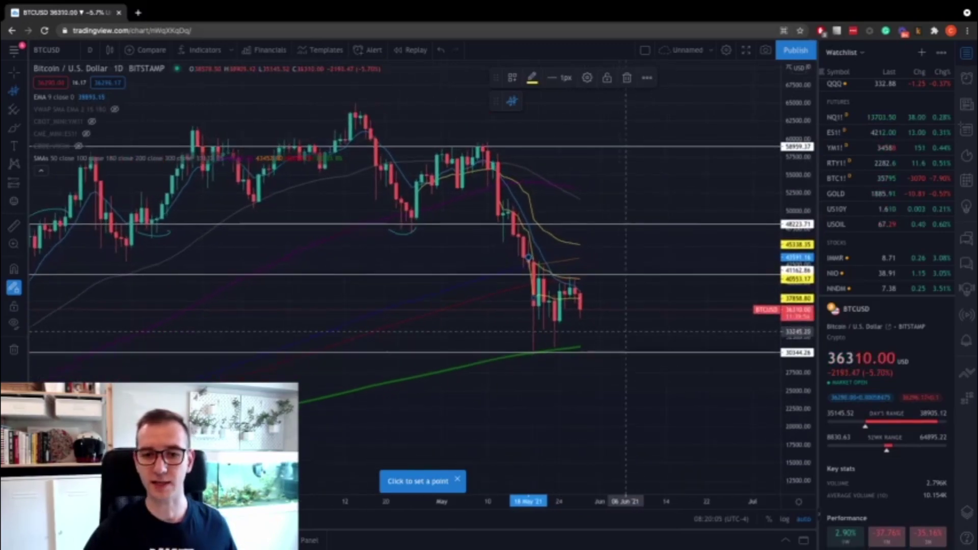
scroll(603, 338, "up", 1)
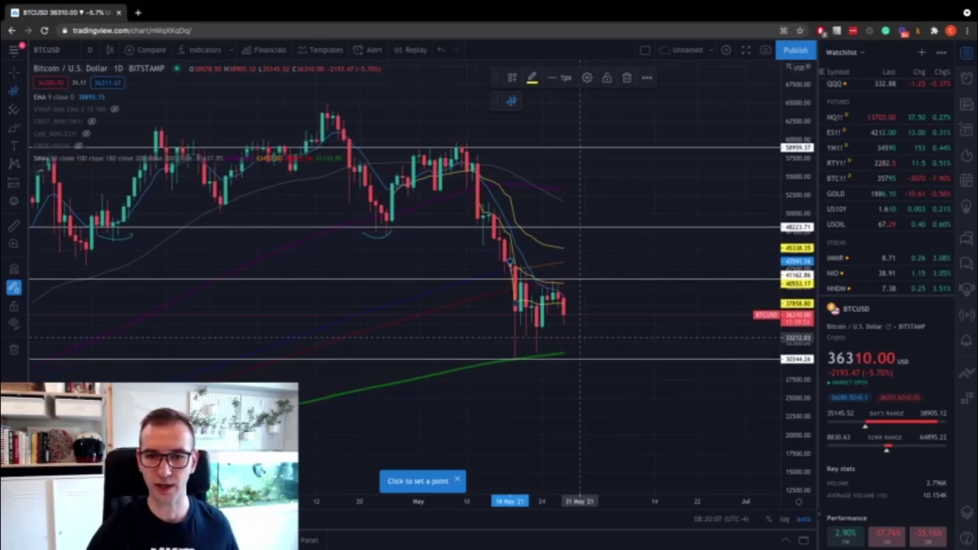
scroll(579, 325, "up", 3)
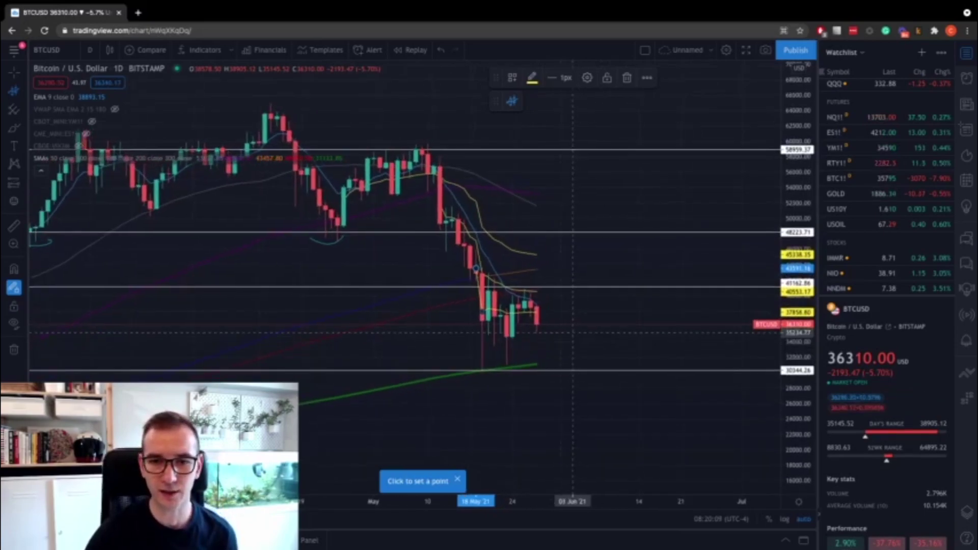
scroll(579, 280, "up", 3)
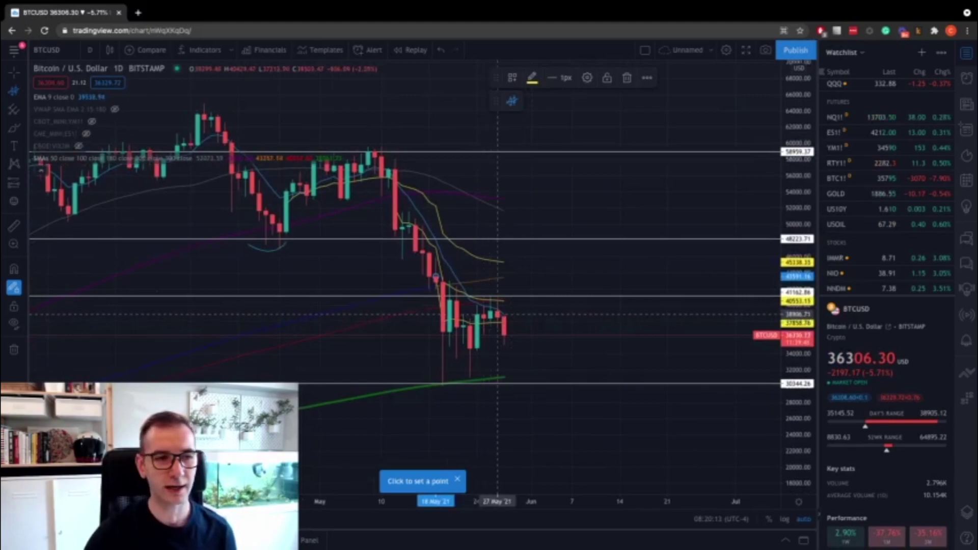
scroll(488, 316, "up", 3)
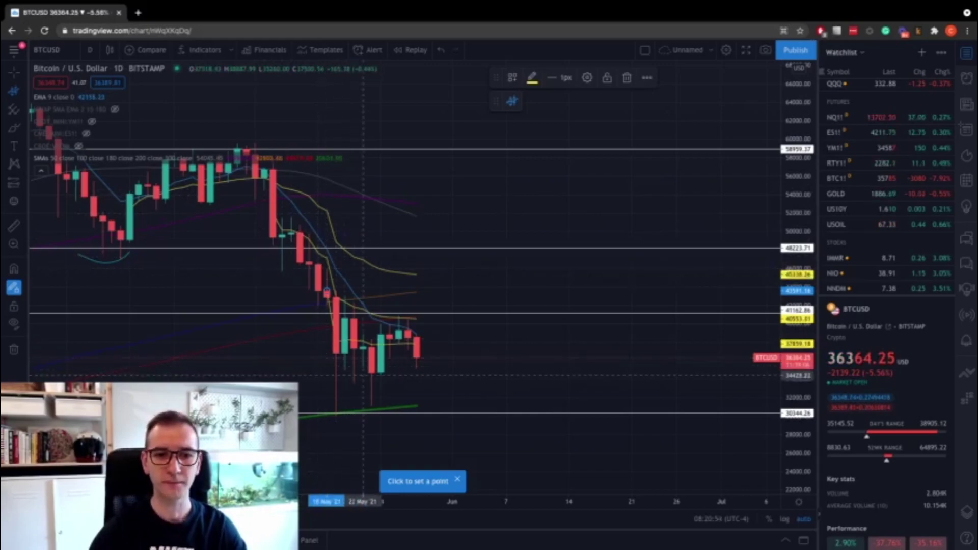
Try a fourth Anchored VWAP from the 19 May candle, inspect it beside the latest candles, and undo it
scroll(322, 318, "down", 1)
scroll(322, 319, "down", 3)
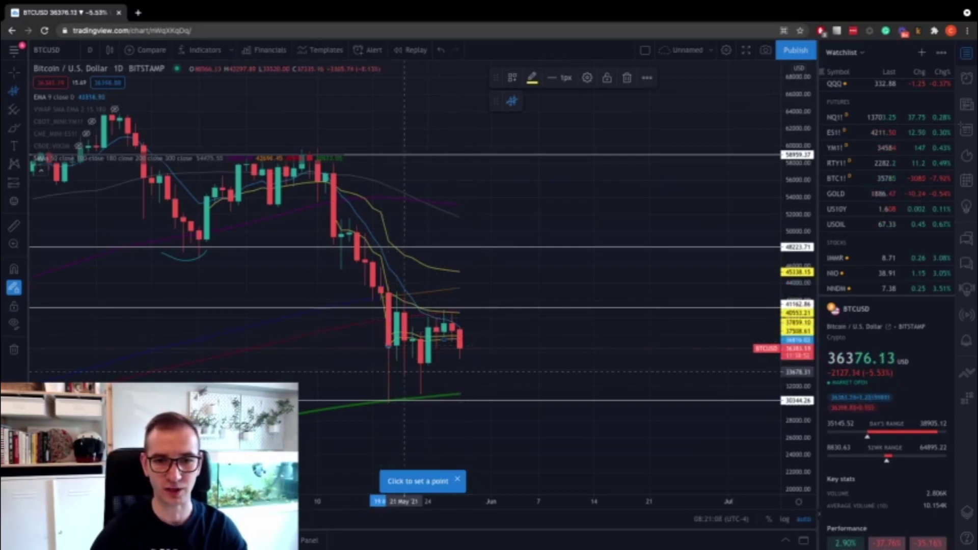
scroll(488, 352, "up", 1)
scroll(488, 353, "up", 4)
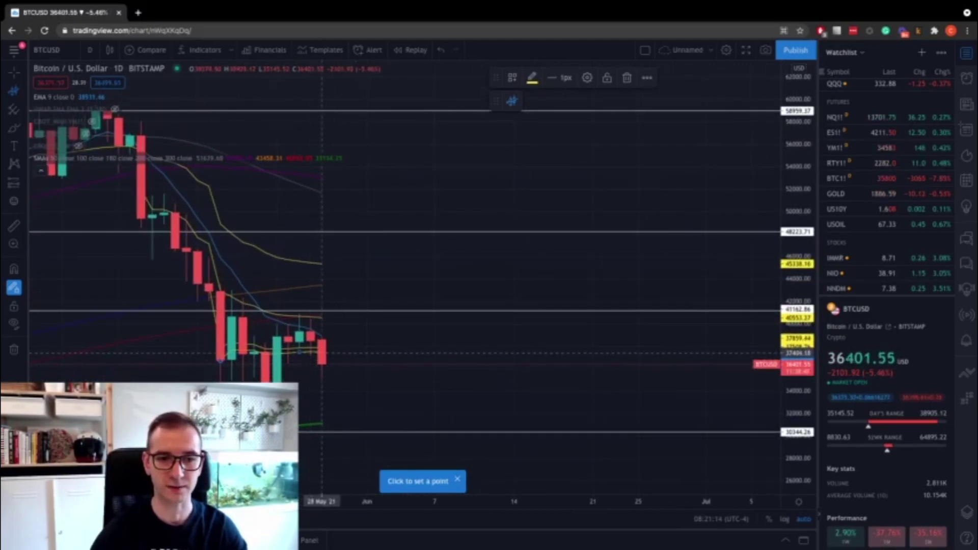
scroll(321, 350, "left", 3)
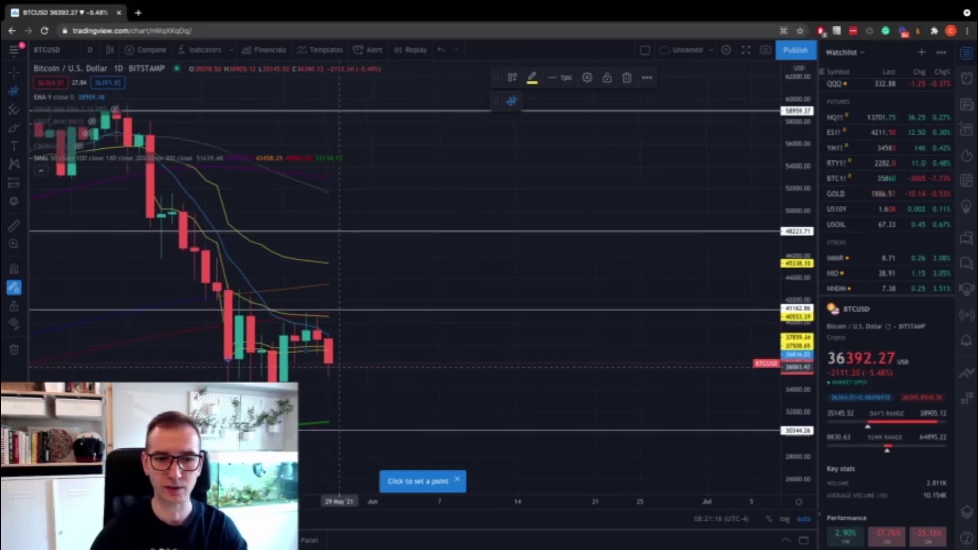
scroll(377, 372, "right", 1)
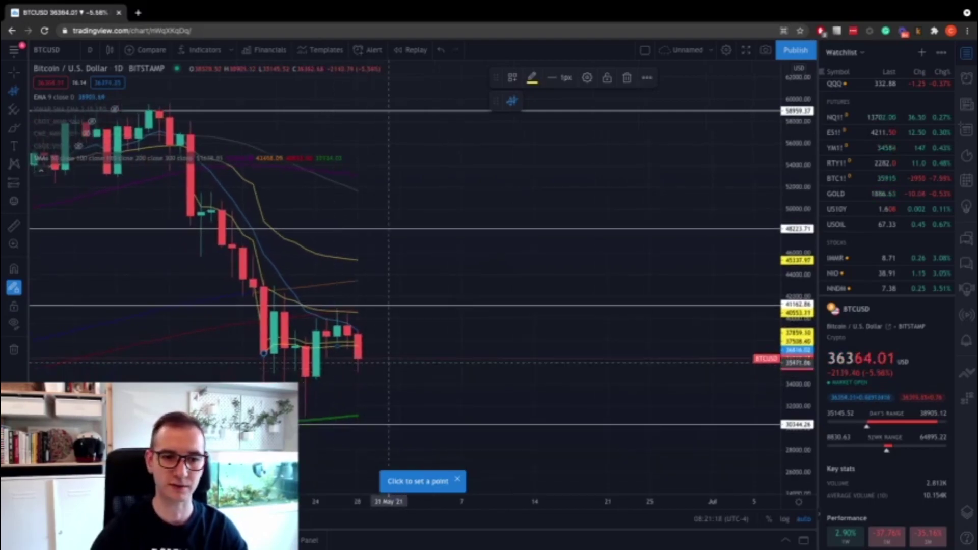
scroll(378, 359, "right", 1)
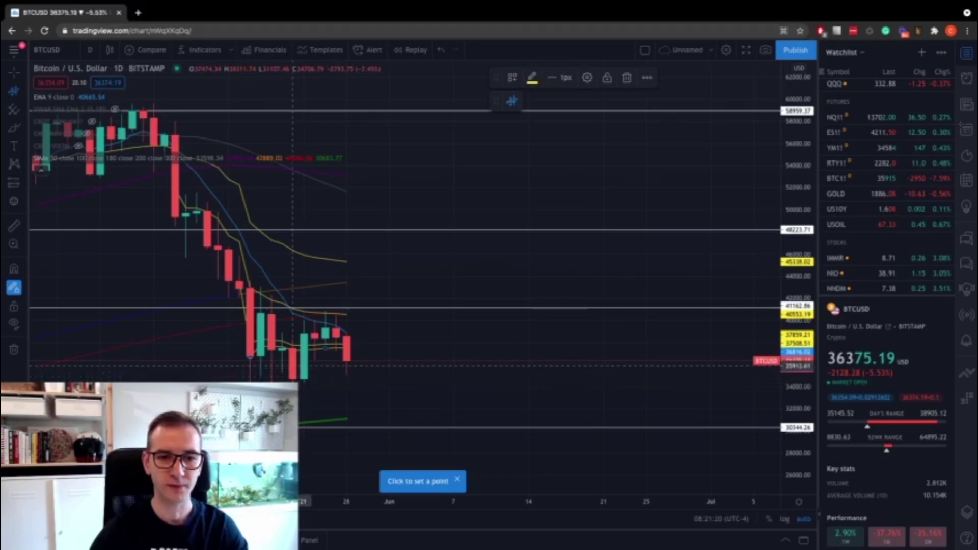
key("ctrl+z")
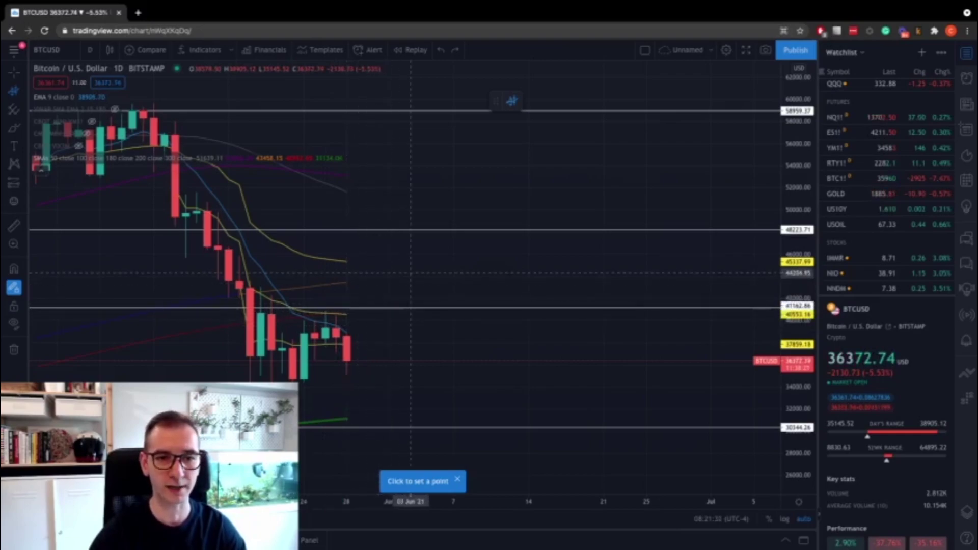
Review the wider price history with the remaining VWAP lines and look through the watchlist down to the BTCUSD entry
scroll(397, 295, "down", 2)
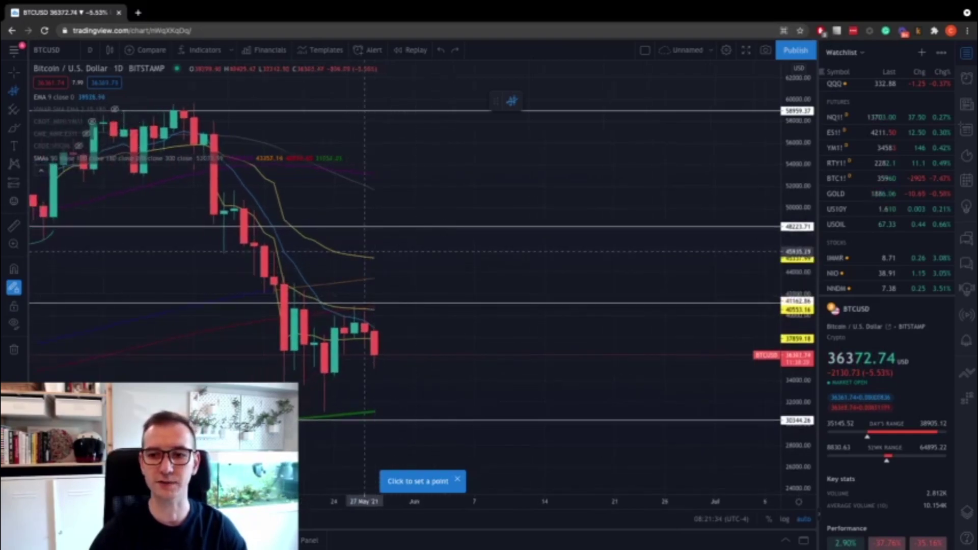
scroll(306, 244, "down", 2)
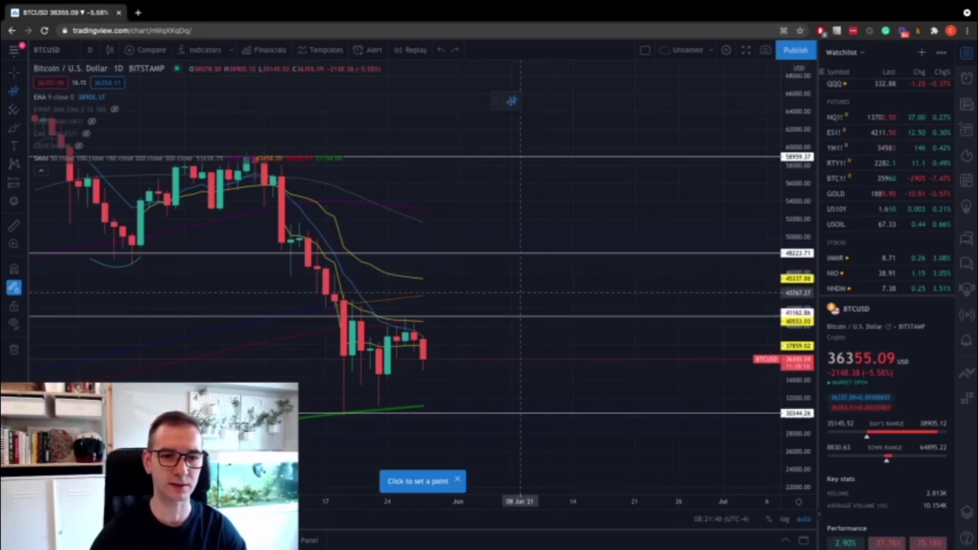
scroll(520, 293, "down", 3)
scroll(611, 309, "left", 5)
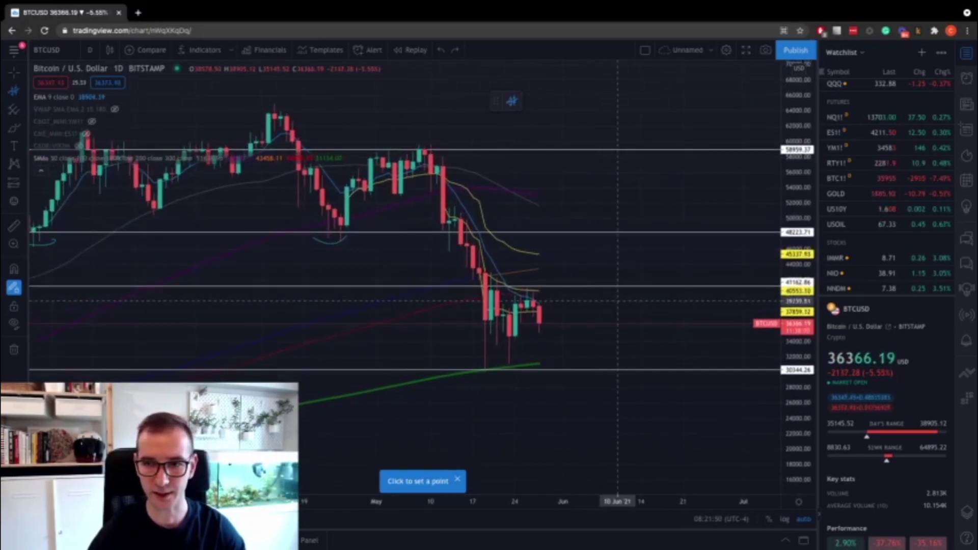
scroll(618, 301, "left", 2)
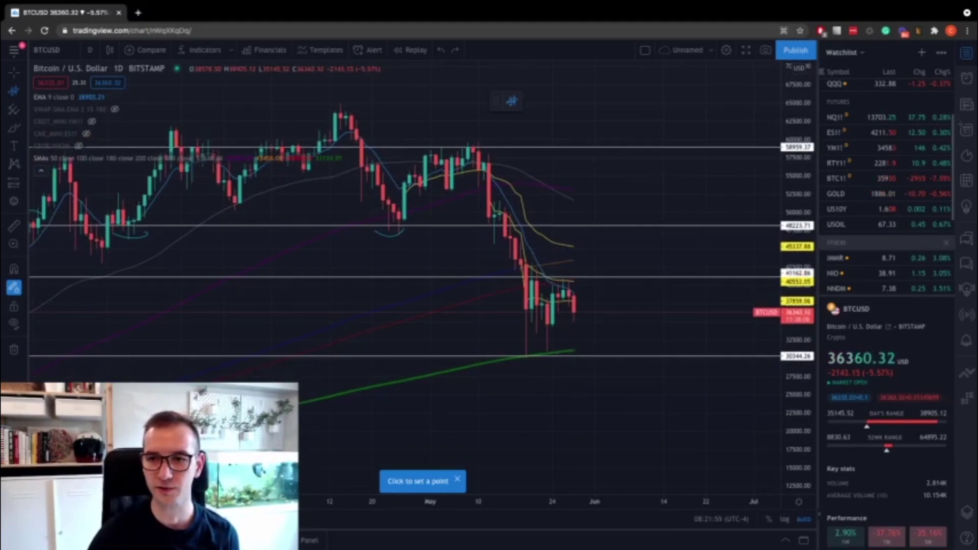
scroll(886, 237, "down", 3)
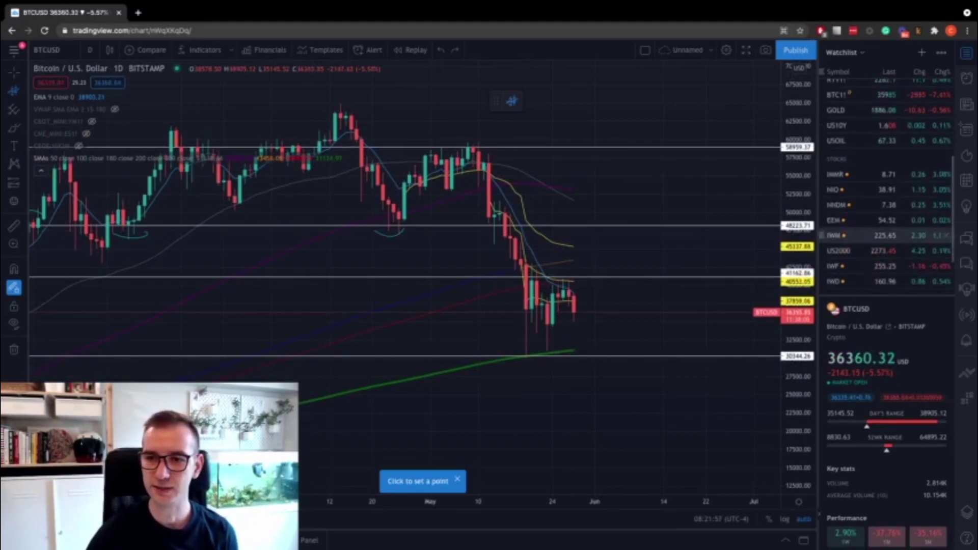
scroll(886, 237, "down", 2)
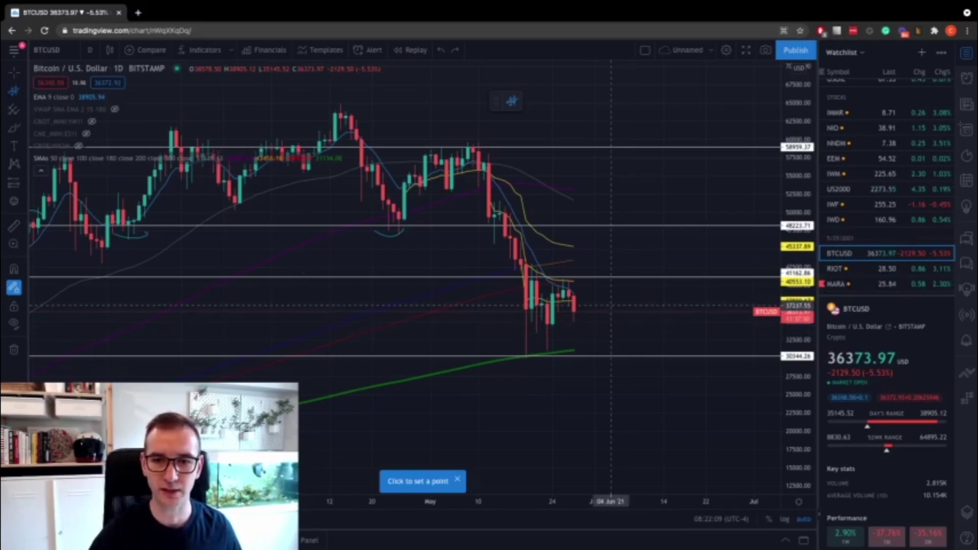
Measure the price range from the current price up to the VWAP anchored at the late-April low
scroll(574, 316, "up", 3)
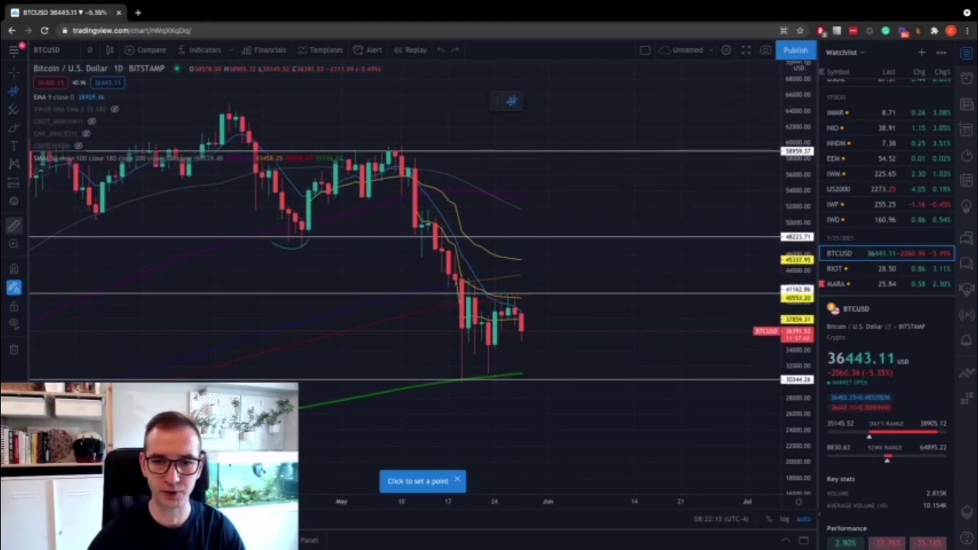
key("Escape")
left_click(554, 330, "shift")
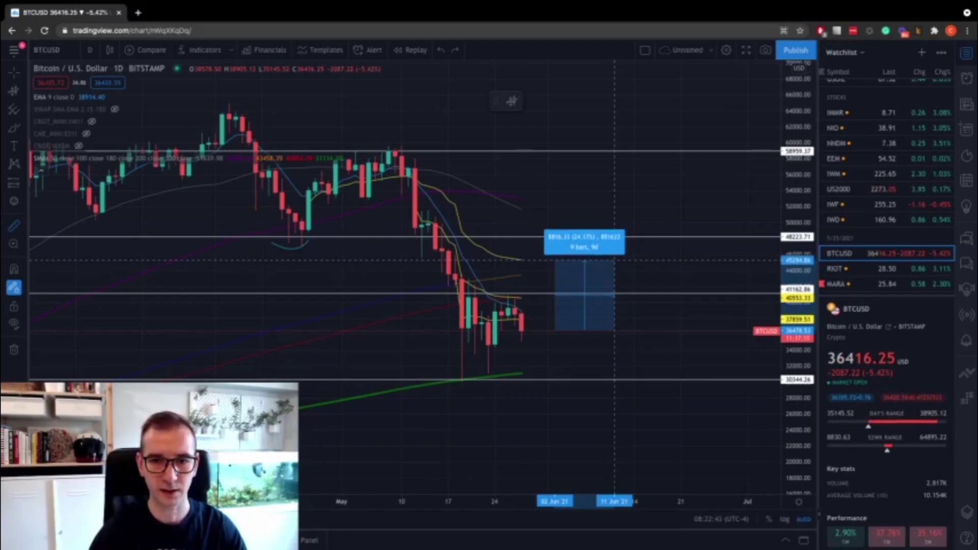
left_click(614, 260)
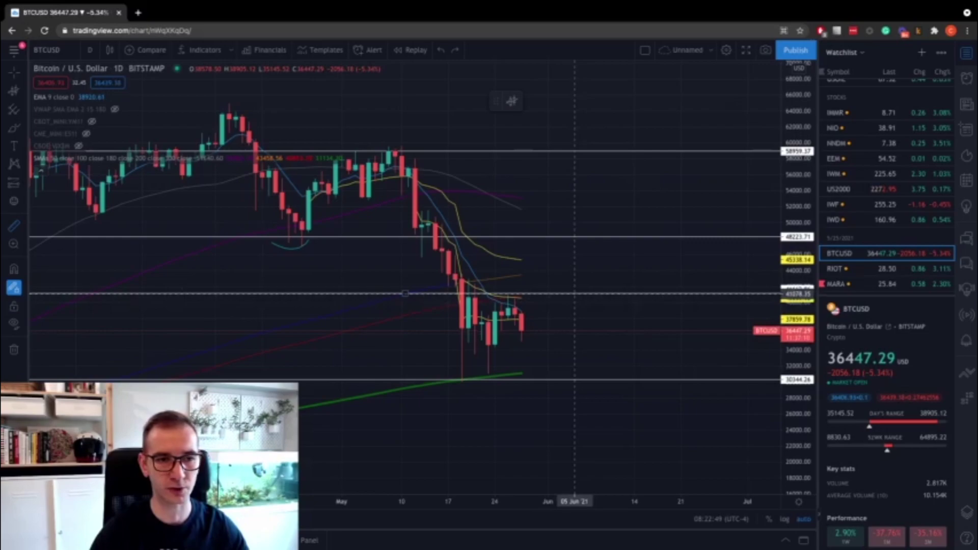
Measure the price range from the 41162.86 horizontal line up to the late-April anchored VWAP
scroll(574, 294, "down", 5)
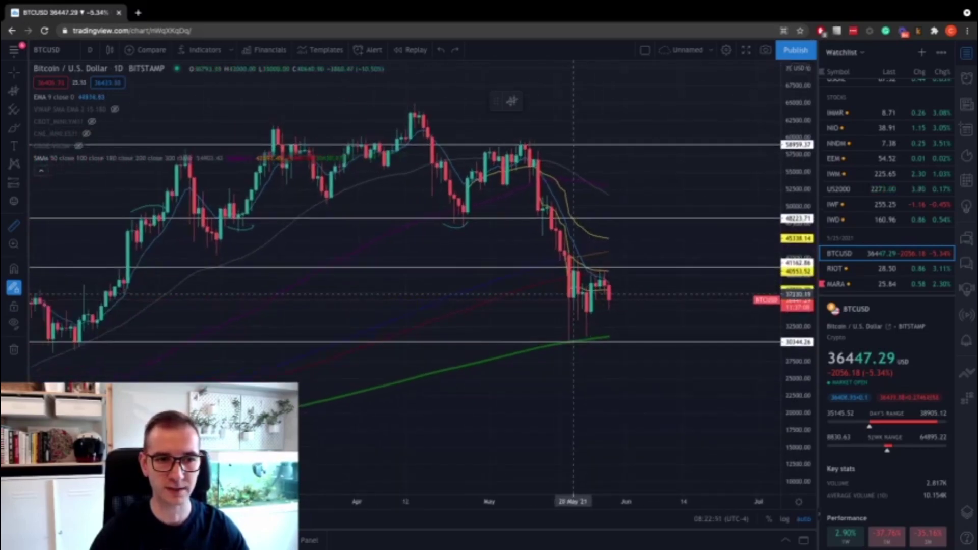
scroll(573, 294, "down", 1)
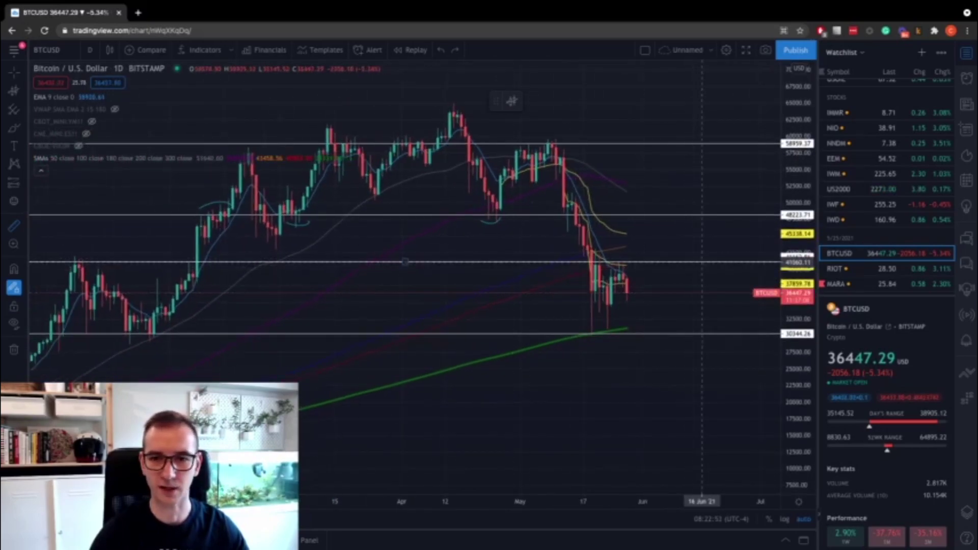
scroll(699, 260, "down", 1)
scroll(699, 261, "up", 5)
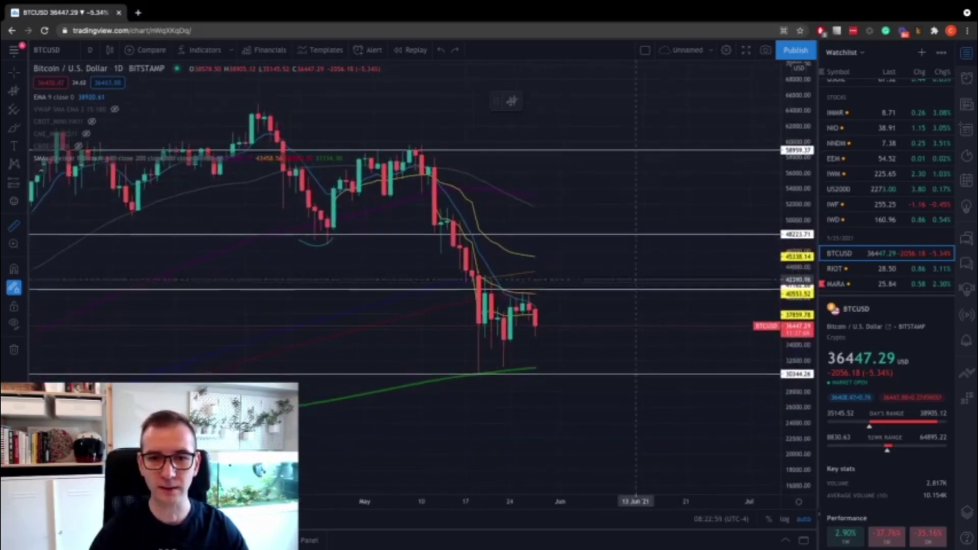
left_click(558, 290, "shift")
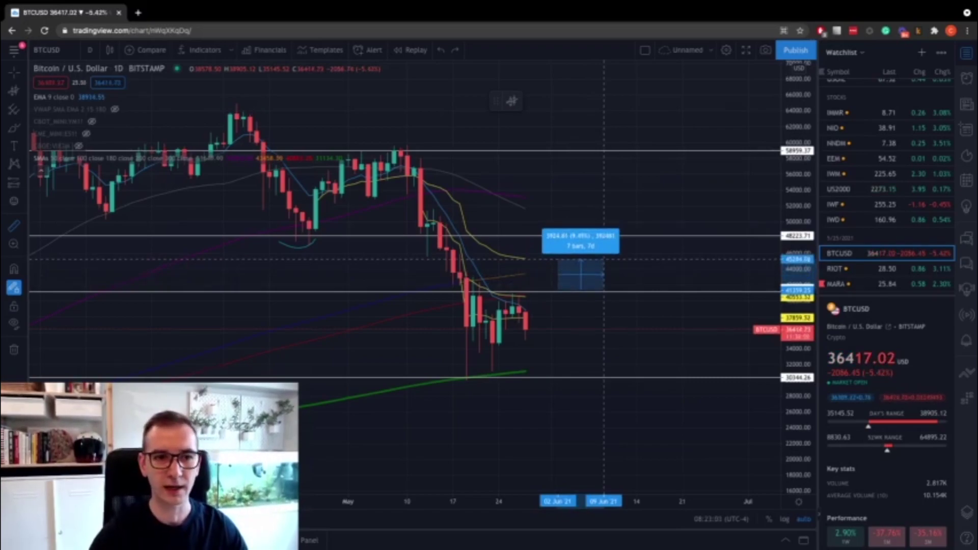
left_click(584, 245)
scroll(585, 244, "down", 3)
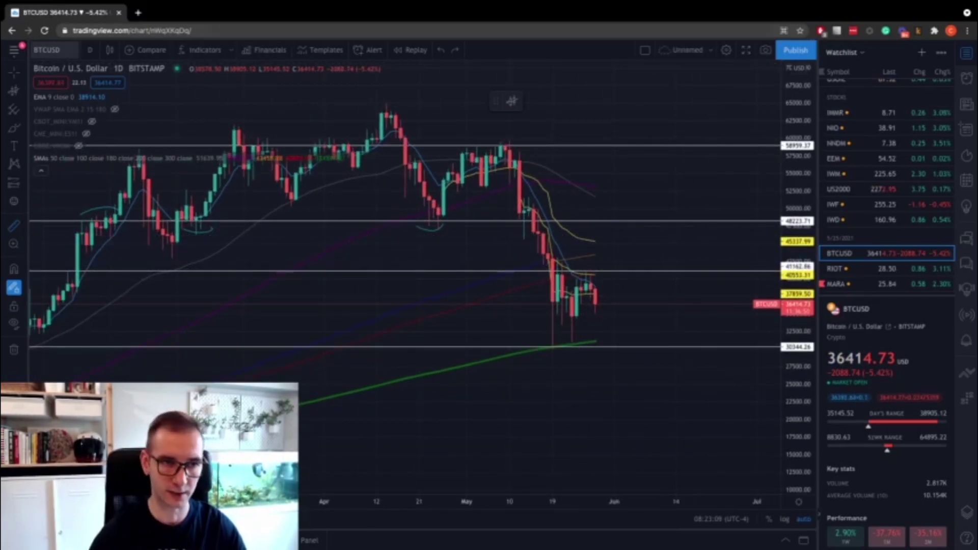
Switch the chart symbol to AMD
left_click(46, 49)
type("AMD")
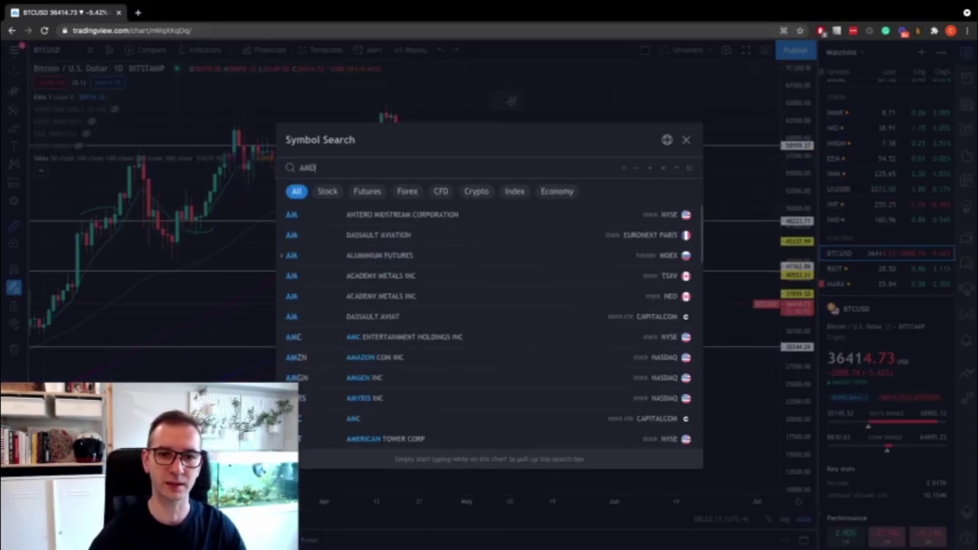
key("Return")
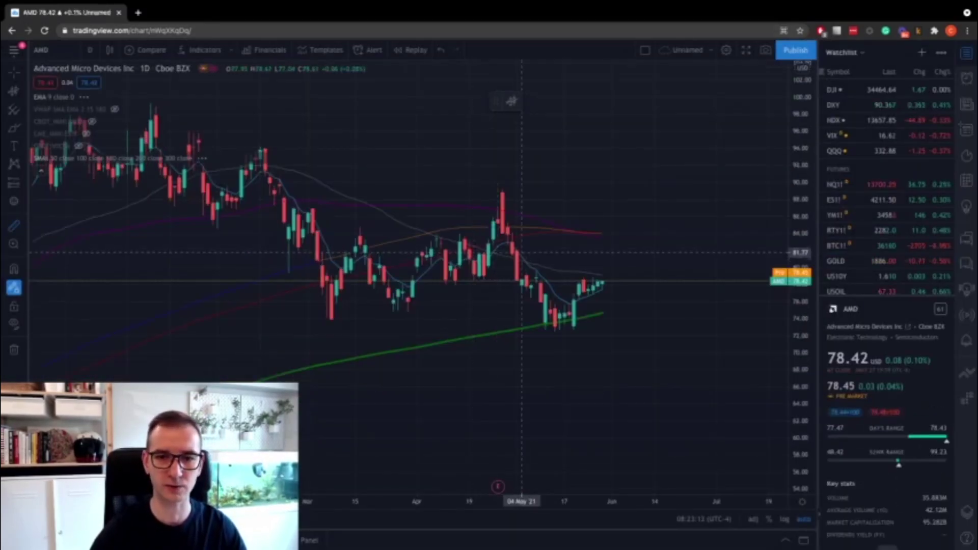
Anchor a VWAP to the 14 May 2021 candle on the AMD daily chart
scroll(640, 237, "down", 2)
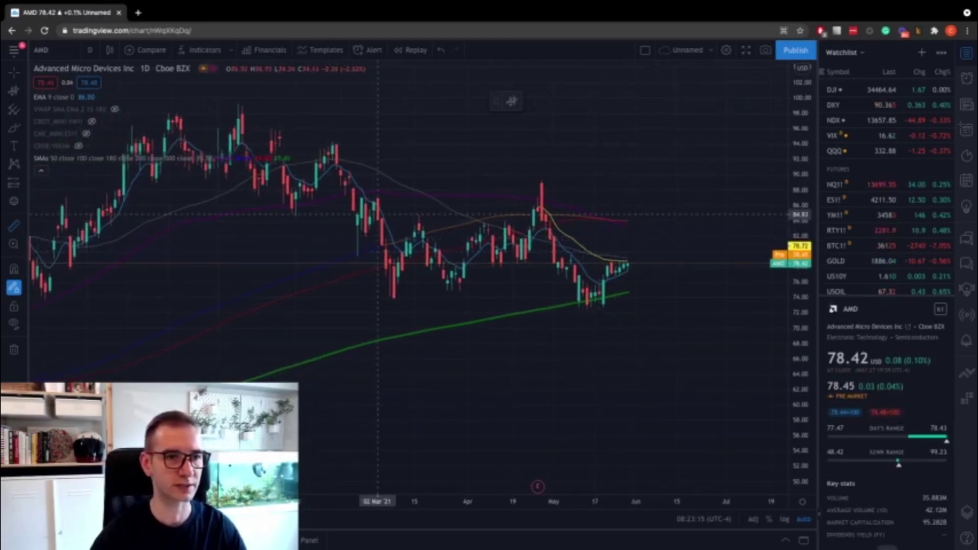
left_click(14, 91)
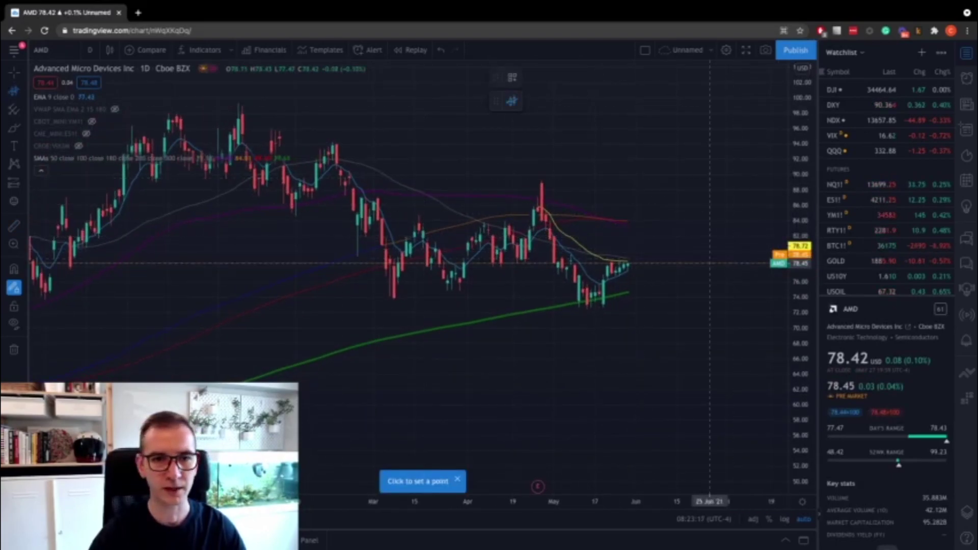
scroll(631, 263, "down", 3)
scroll(655, 263, "down", 4)
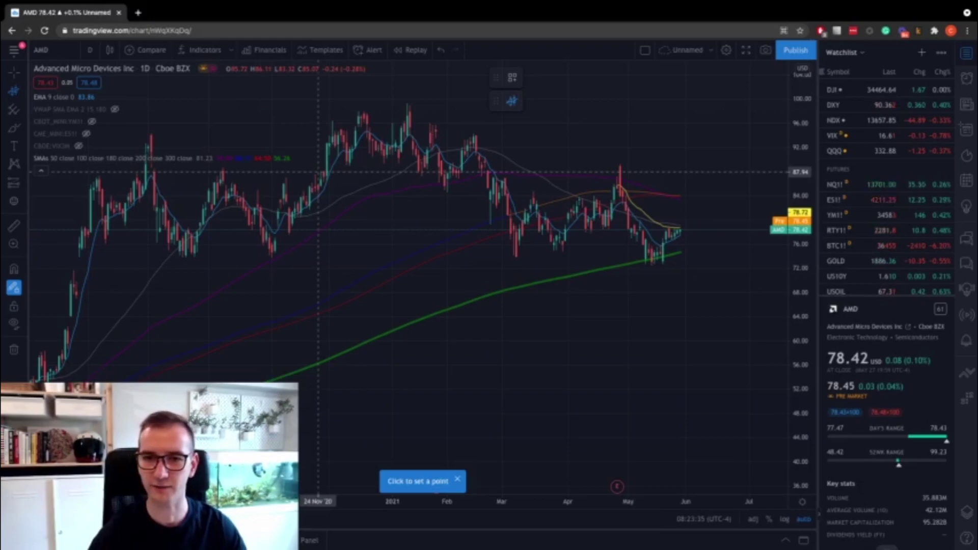
scroll(677, 244, "up", 2)
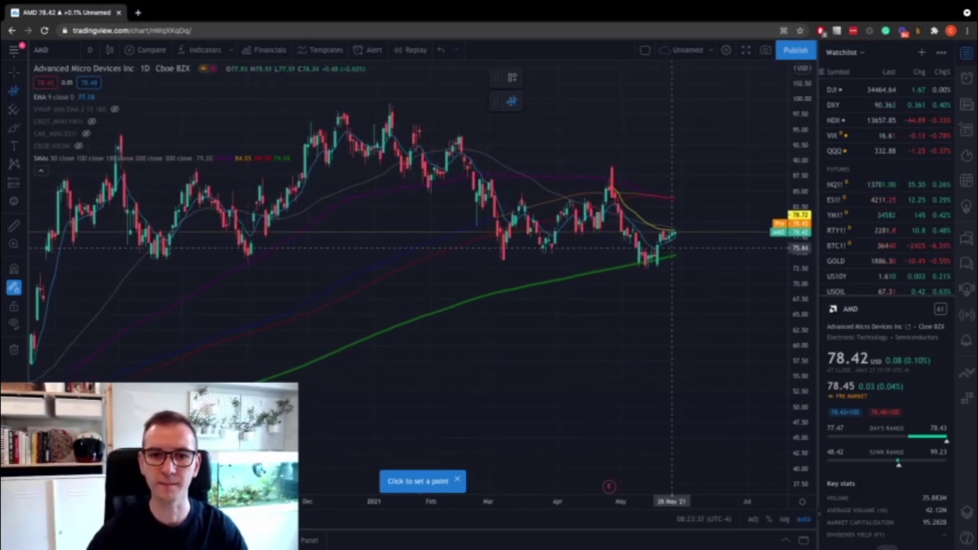
scroll(672, 247, "up", 2)
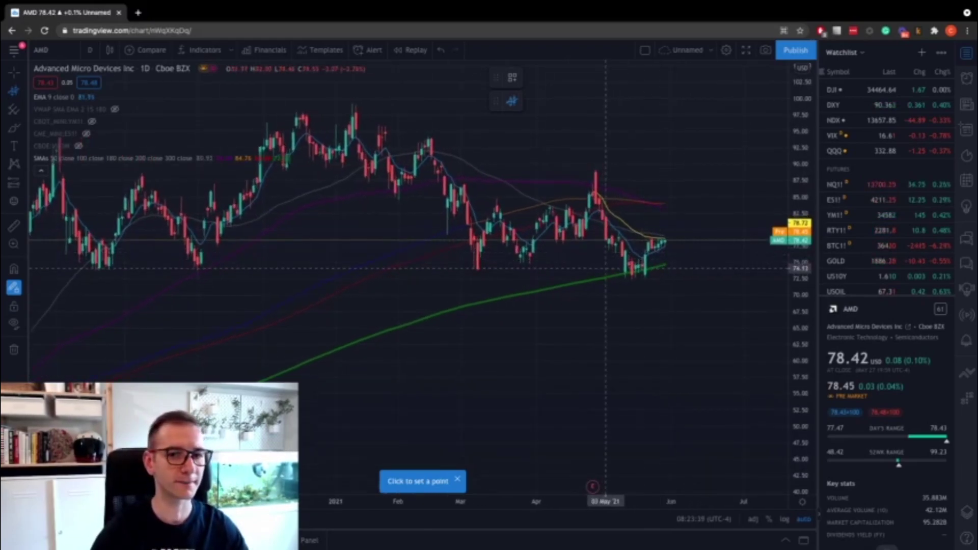
scroll(605, 269, "up", 1)
scroll(605, 268, "up", 2)
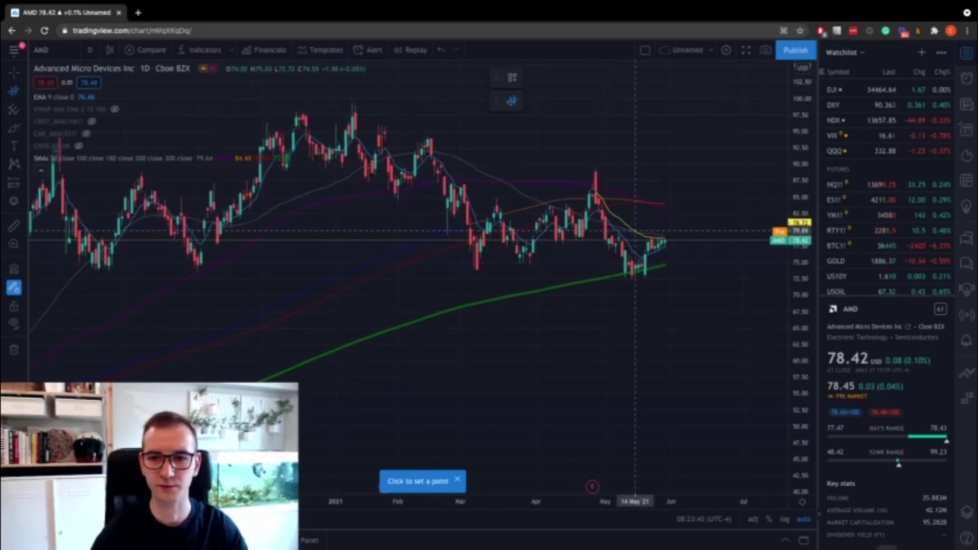
left_click(635, 230)
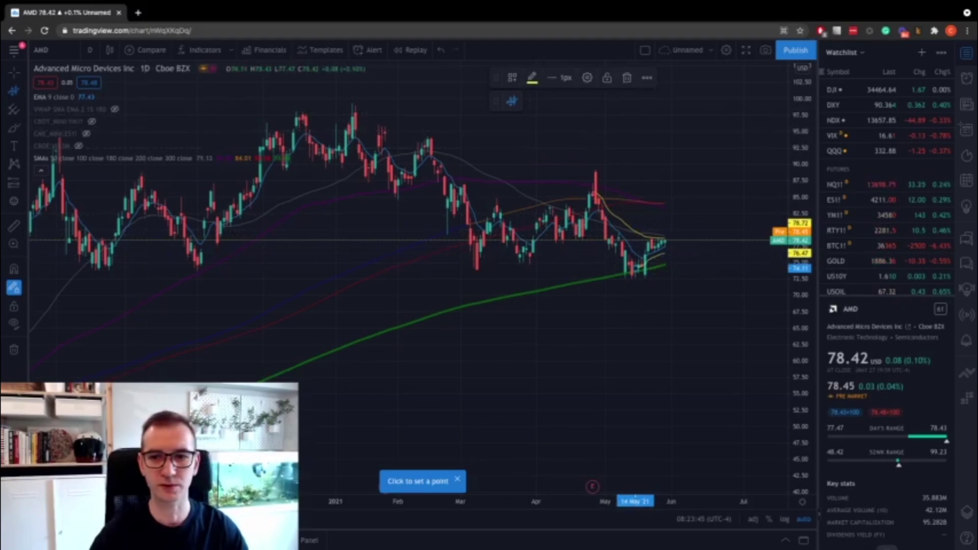
Remove the VWAP lines anchored at 27 Apr and 14 May 2021
left_click(635, 233)
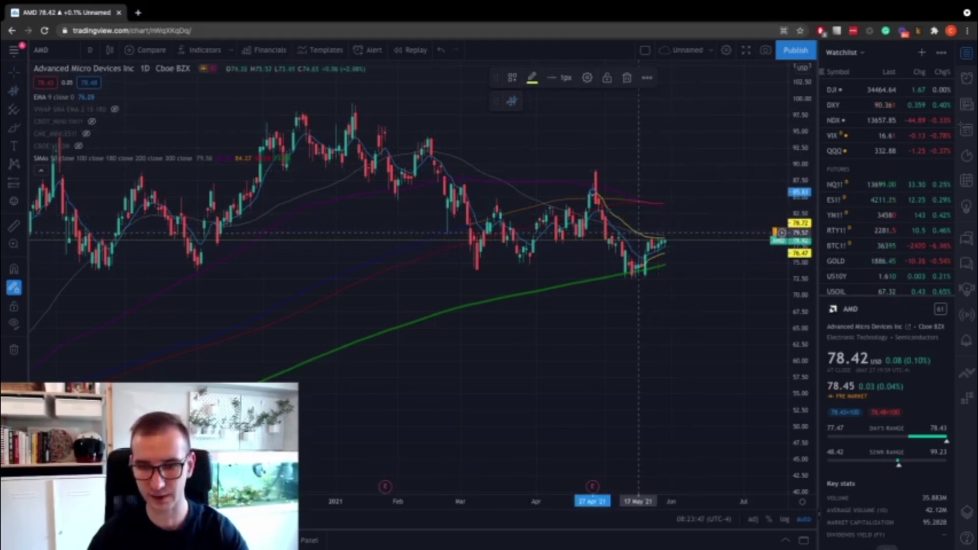
key("Escape")
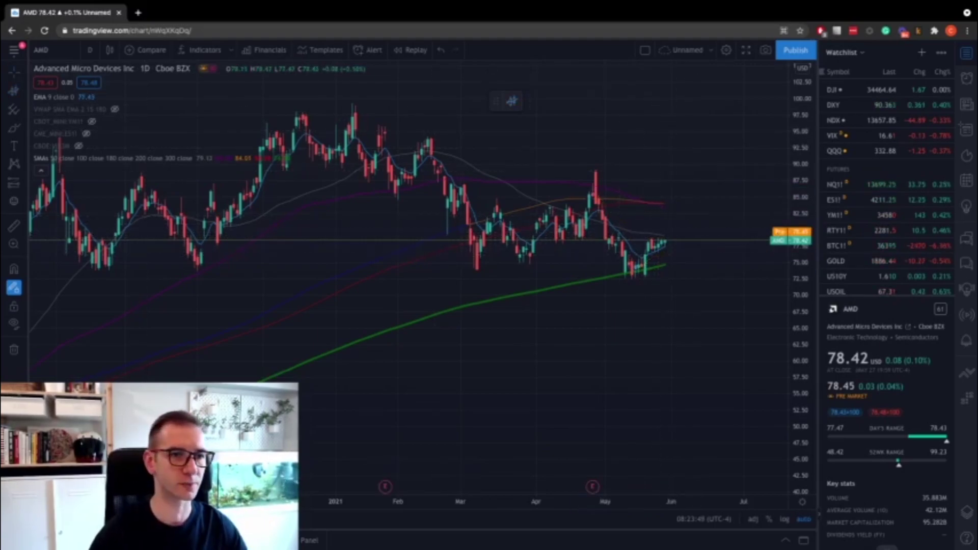
Anchor a VWAP to the 19 Jan 2021 candle on the AMD chart
key("alt+t")
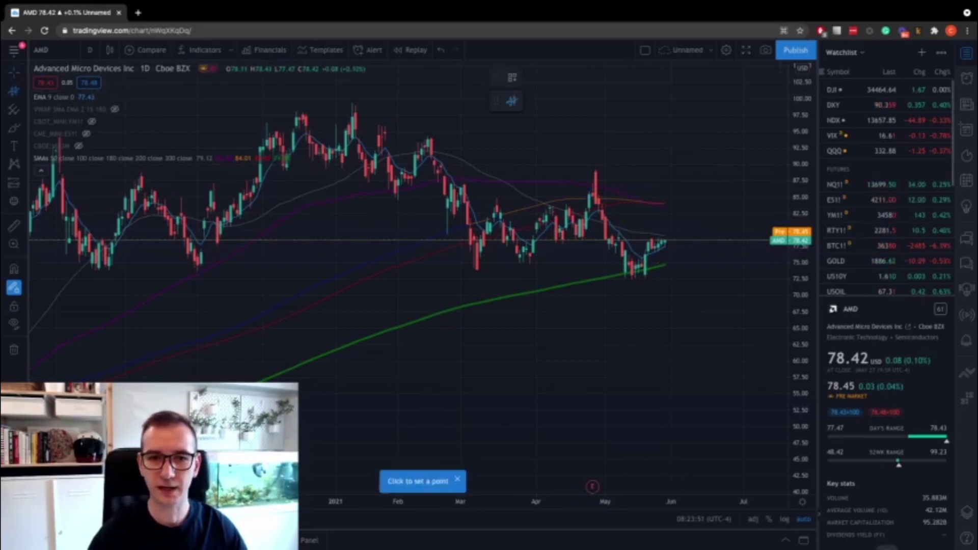
scroll(536, 211, "down", 5)
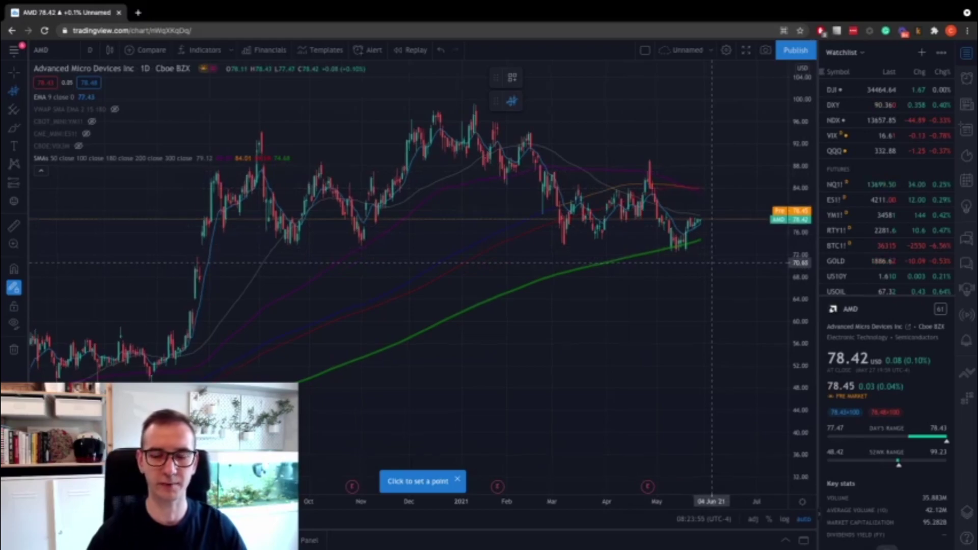
scroll(705, 175, "up", 1)
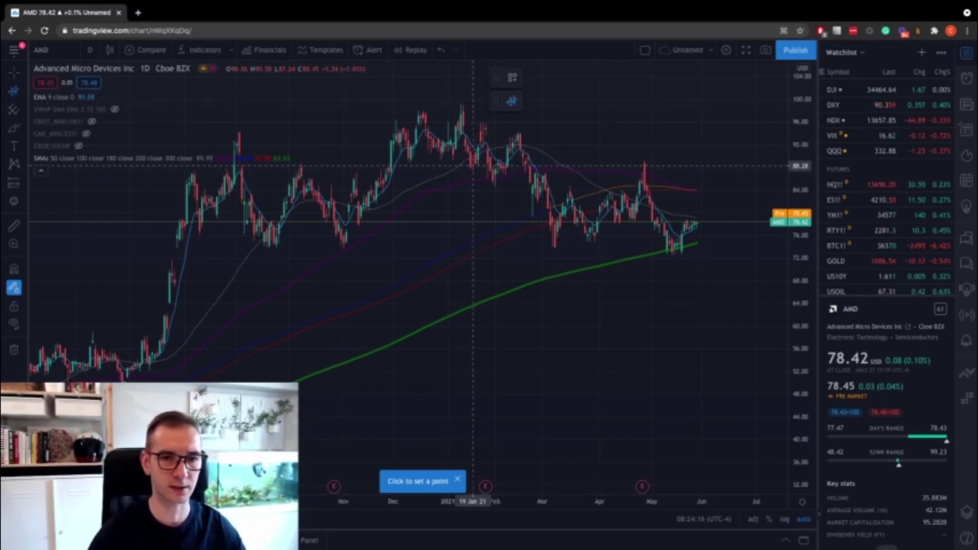
left_click(472, 166)
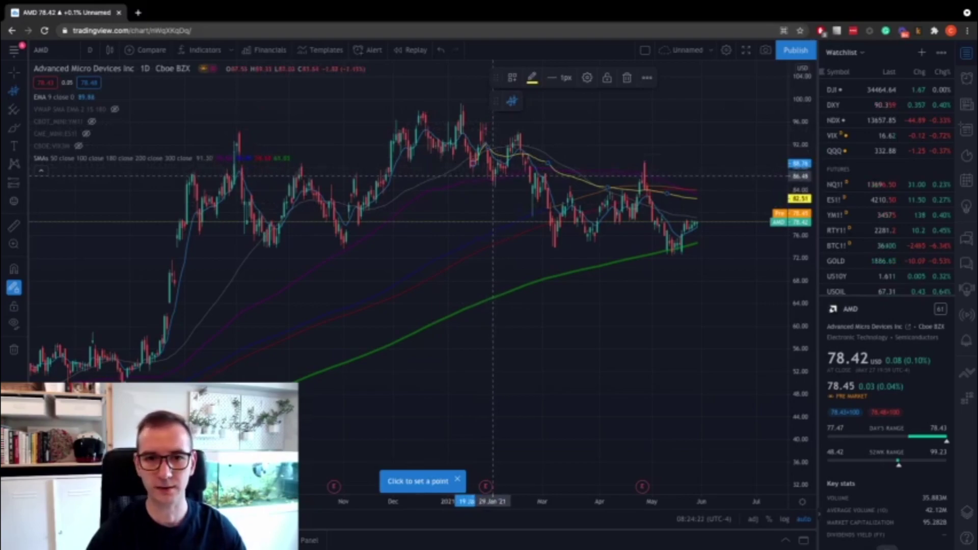
Anchor further VWAPs to the 1 Feb 2021 and 8 Mar 2021 low candles
scroll(492, 176, "up", 4)
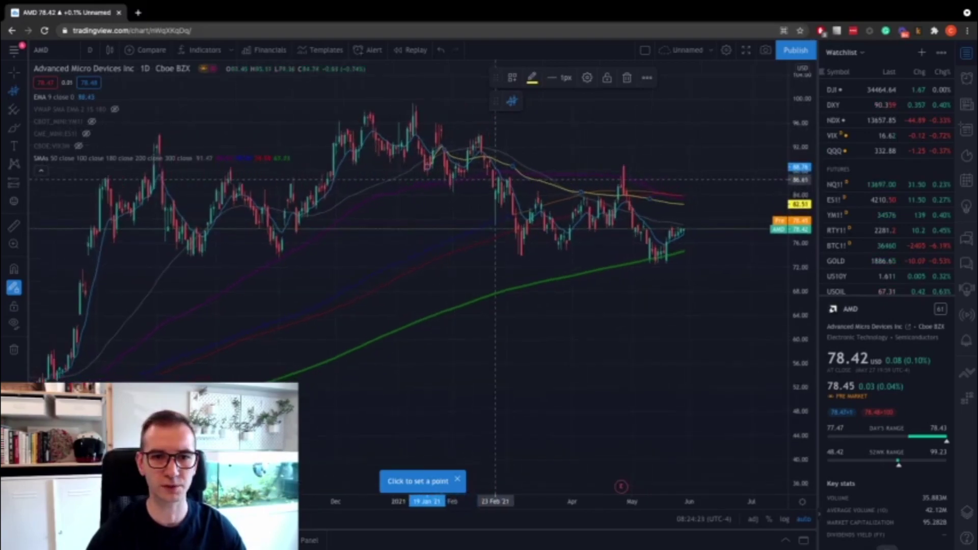
left_click(422, 181)
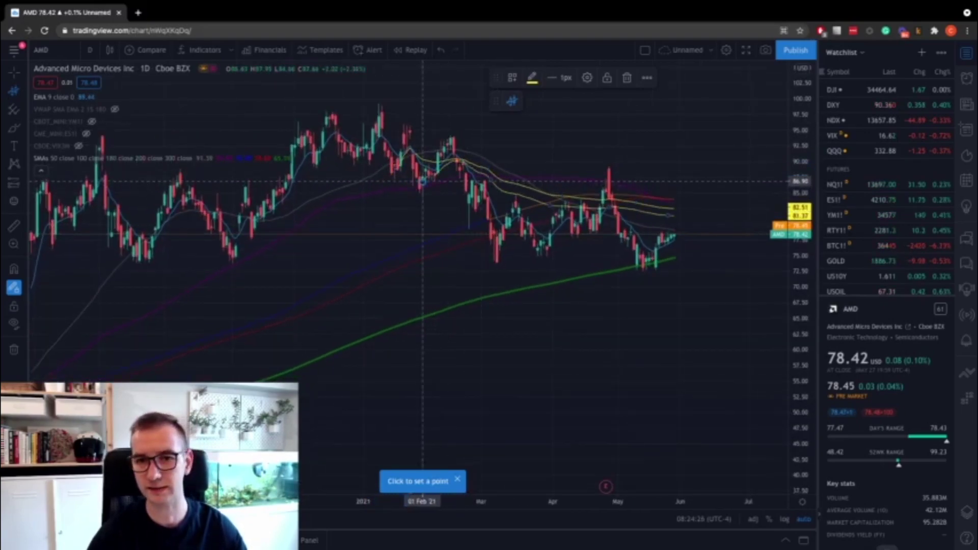
left_click(422, 182)
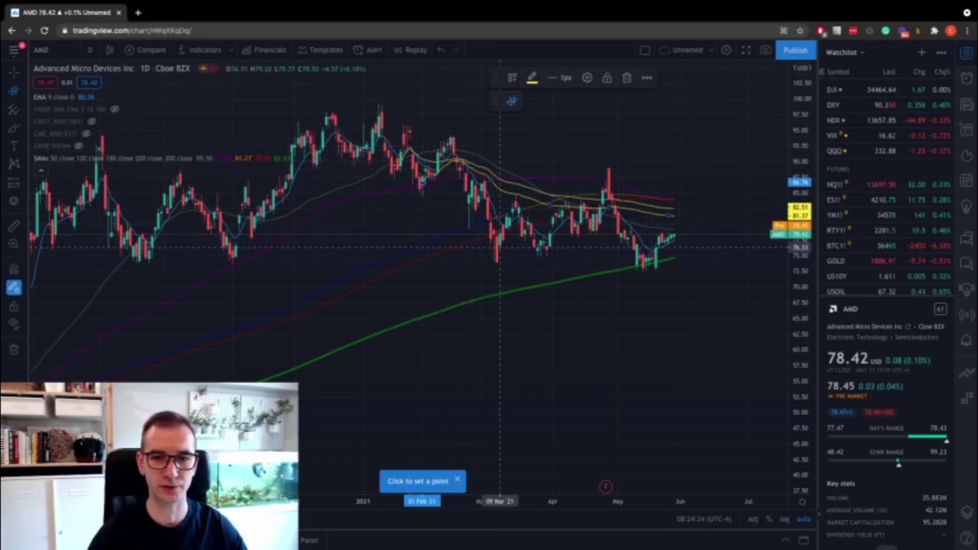
left_click(496, 249)
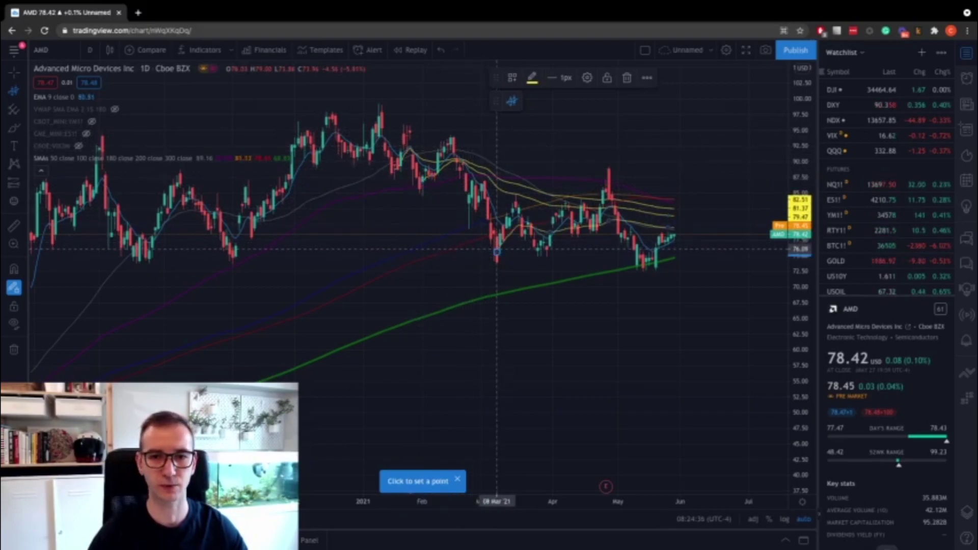
scroll(496, 250, "right", 10)
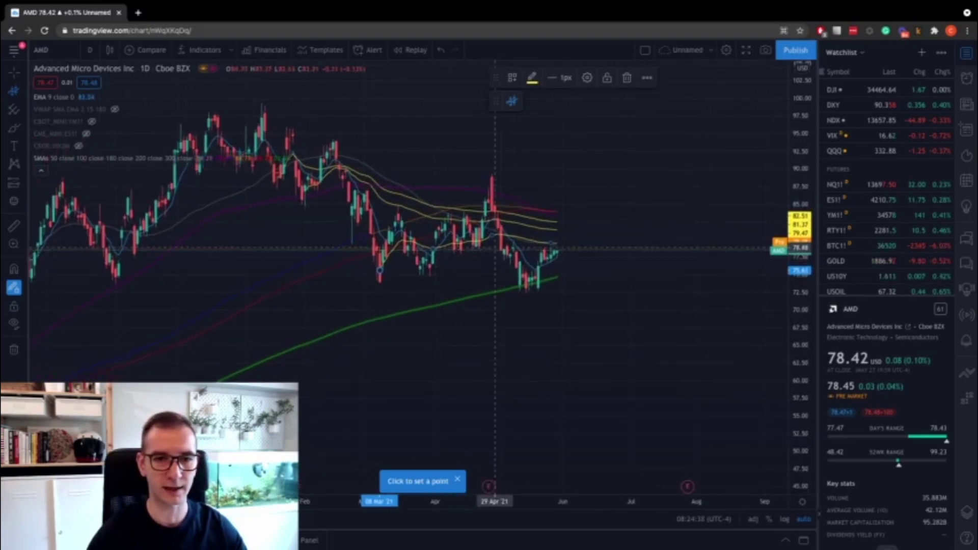
scroll(462, 244, "right", 3)
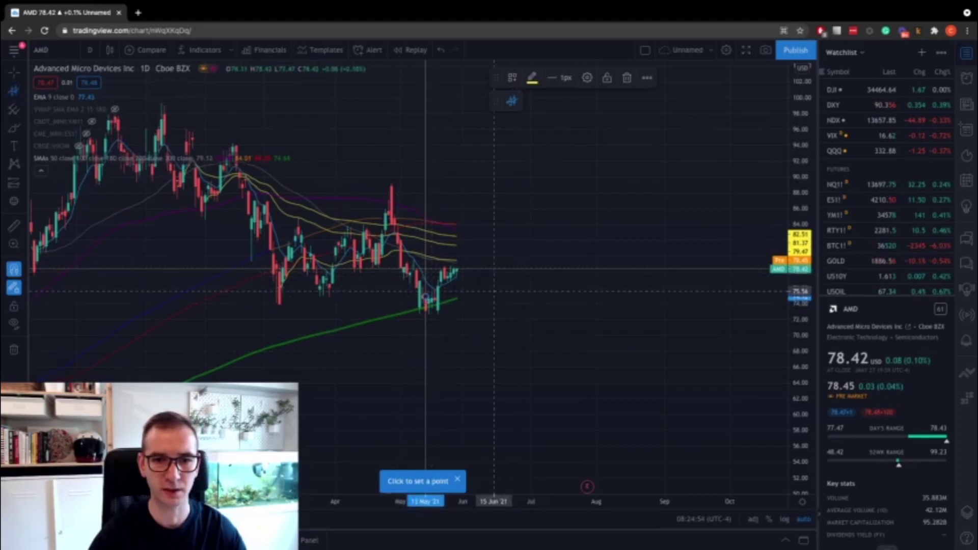
left_click(457, 299)
key("Escape")
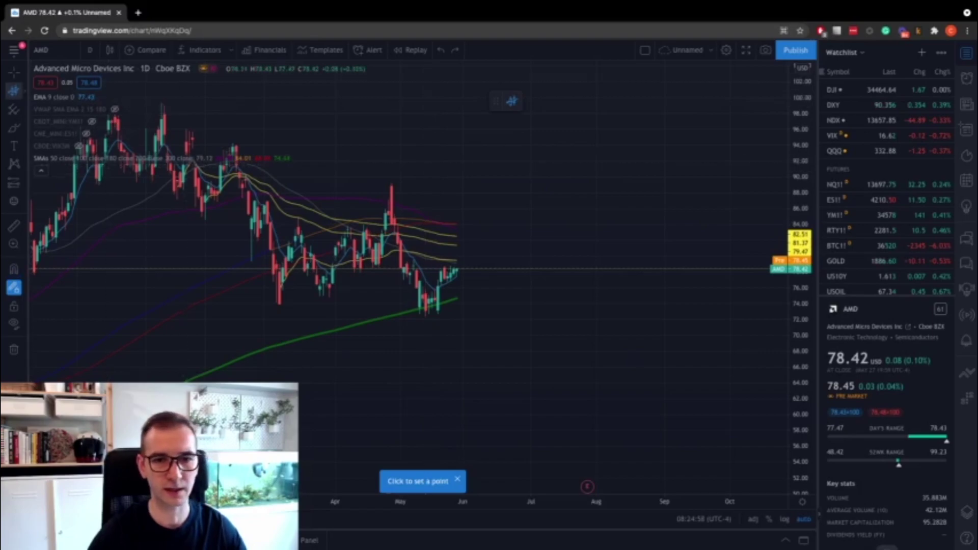
Try a VWAP anchored to the 13 May 2021 candle at the mid-May low and remove it again
left_click(22, 90)
left_click(71, 153)
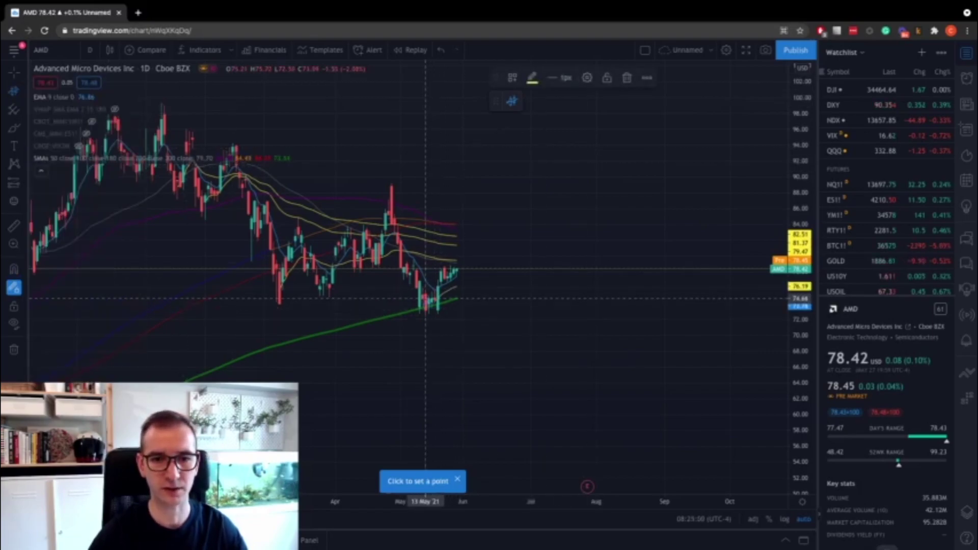
left_click(425, 304)
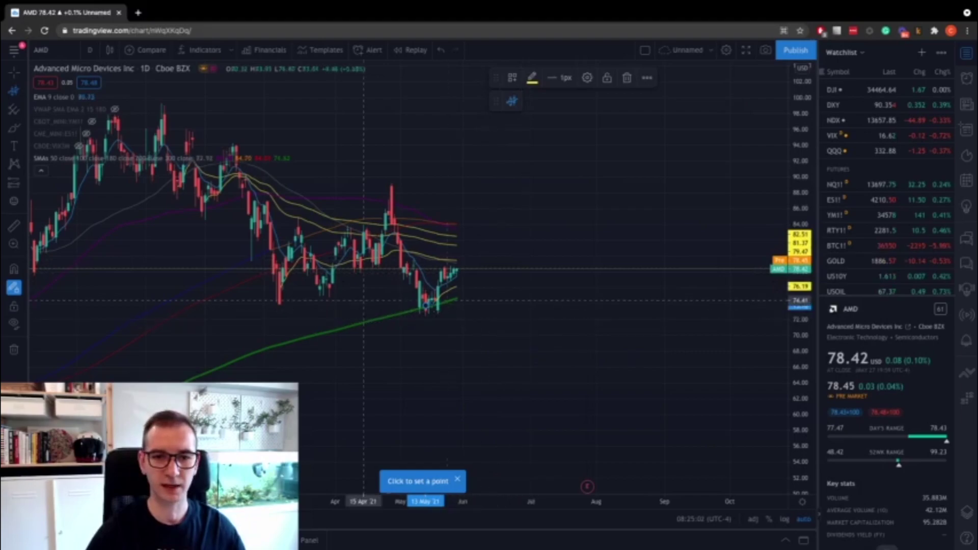
scroll(359, 341, "up", 2)
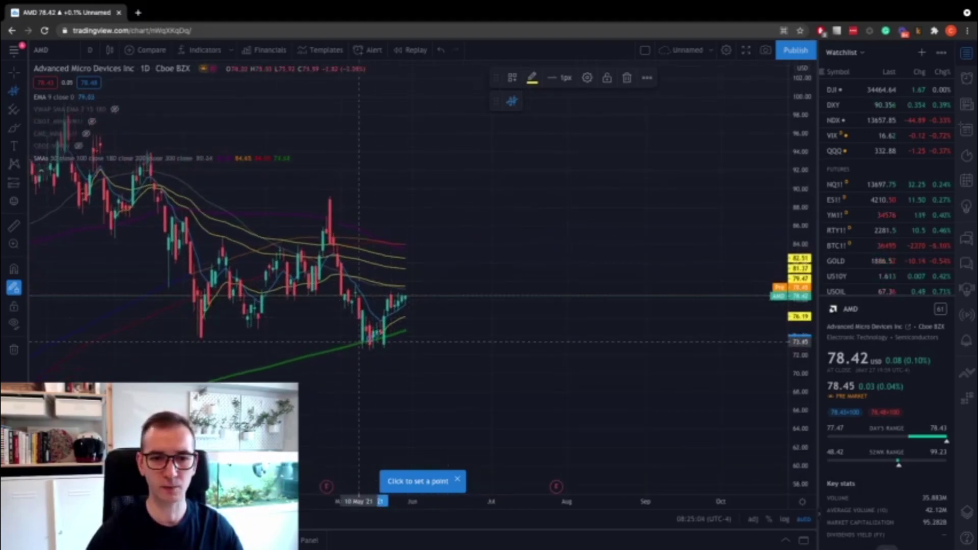
scroll(359, 341, "up", 1)
key("Escape")
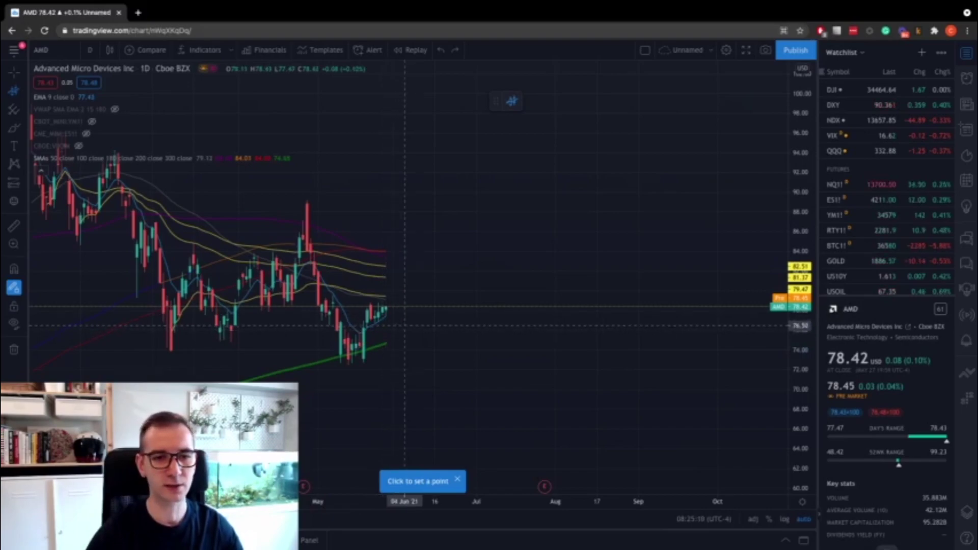
Try a VWAP anchored at the late-April price peak and remove it again
scroll(404, 326, "up", 2)
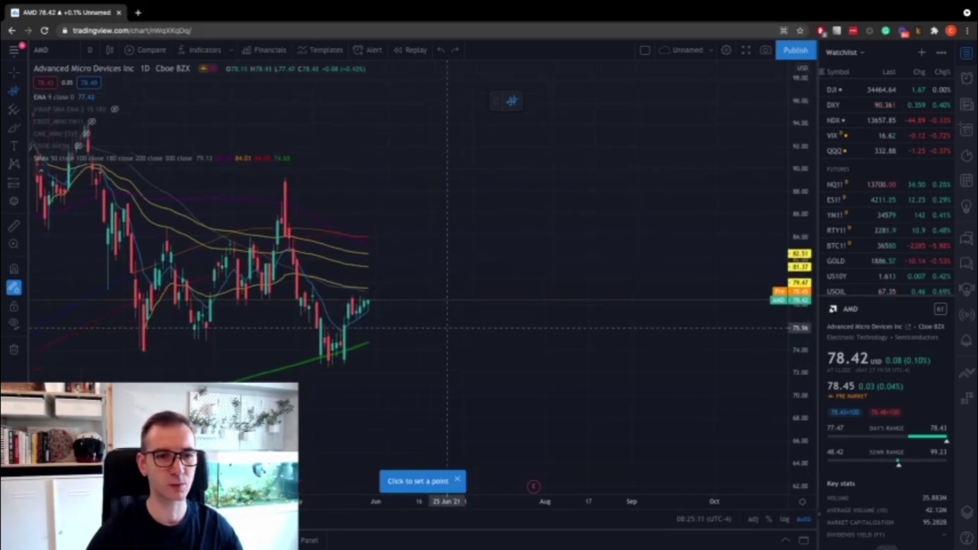
left_click(277, 204)
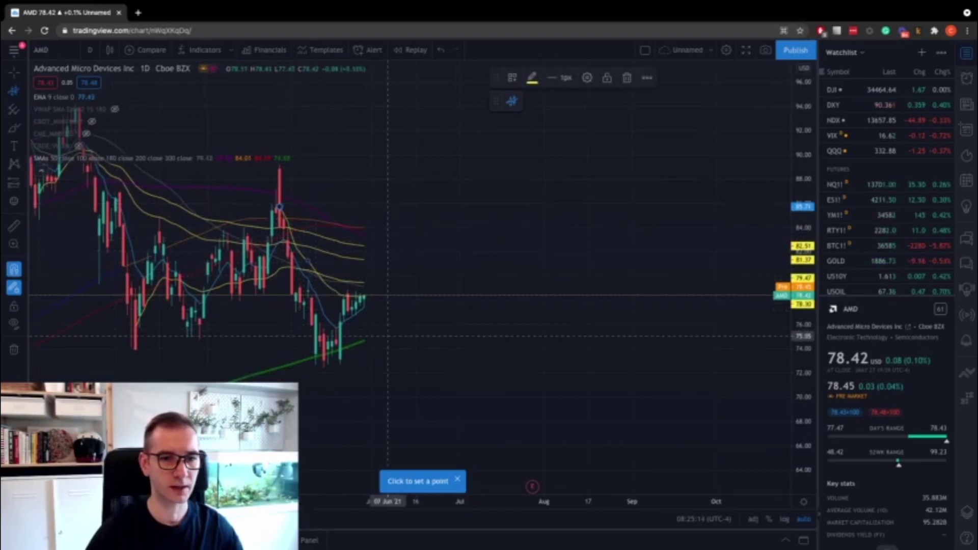
key("Escape")
Examine the recent AMD price action against the VWAPs anchored at 19 Jan, 1 Feb and 8 Mar 2021
scroll(387, 336, "down", 3)
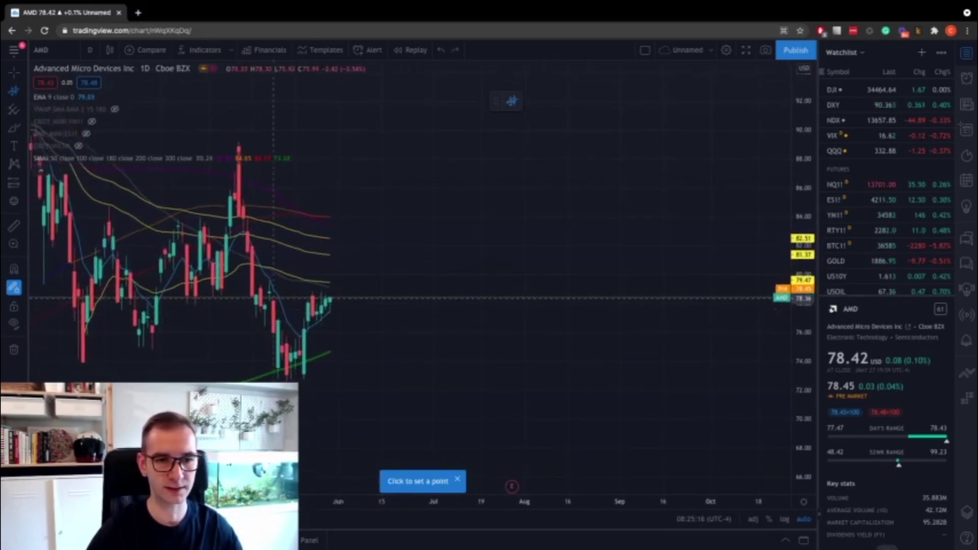
scroll(433, 290, "left", 2)
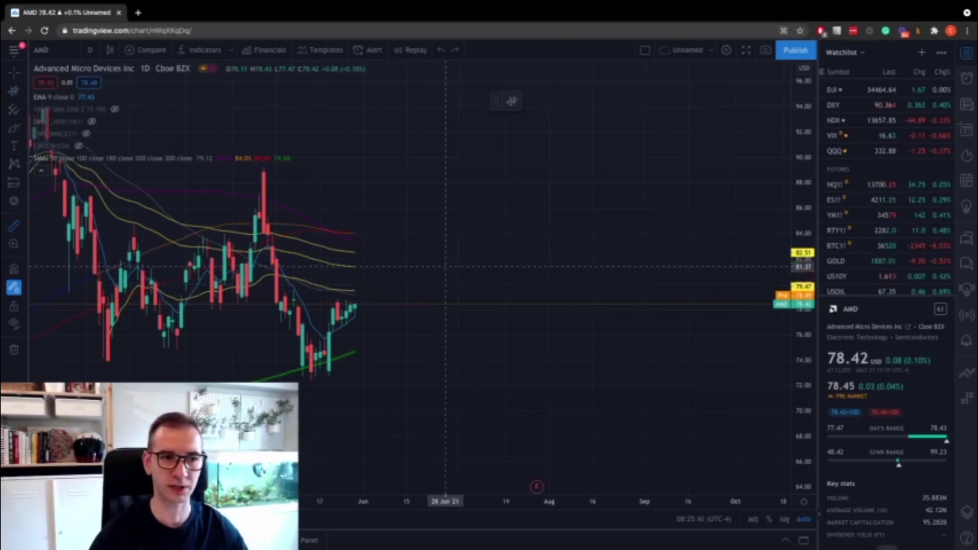
scroll(445, 266, "down", 5)
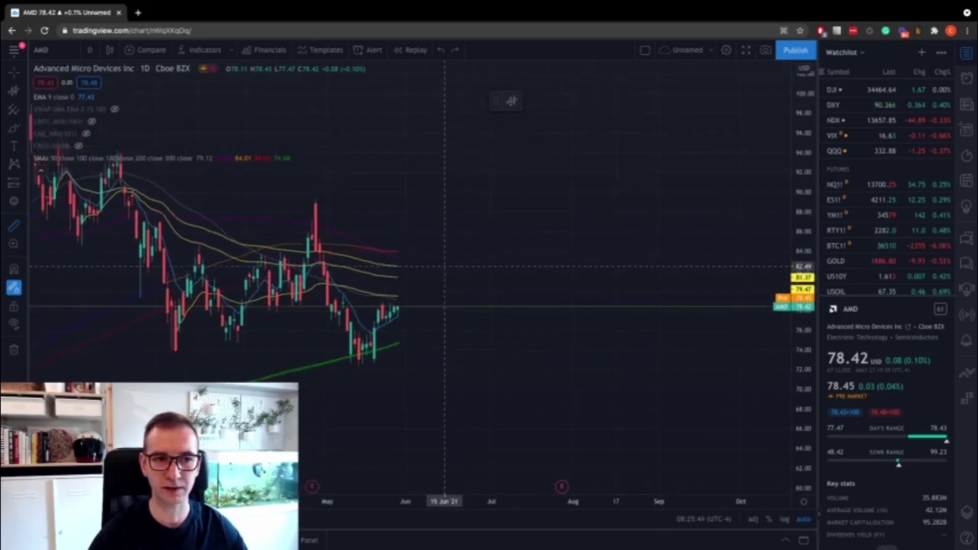
scroll(443, 270, "up", 1)
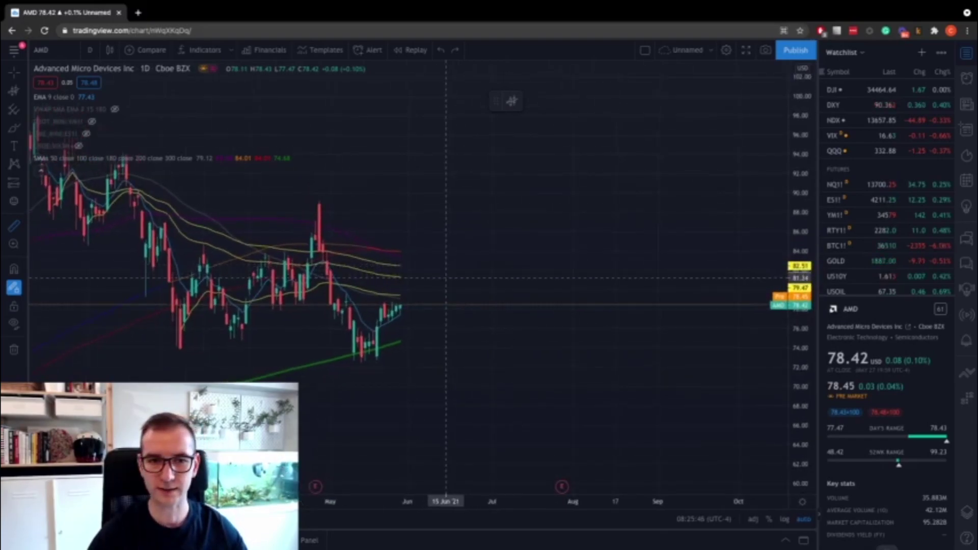
scroll(445, 277, "up", 2)
scroll(447, 270, "down", 3)
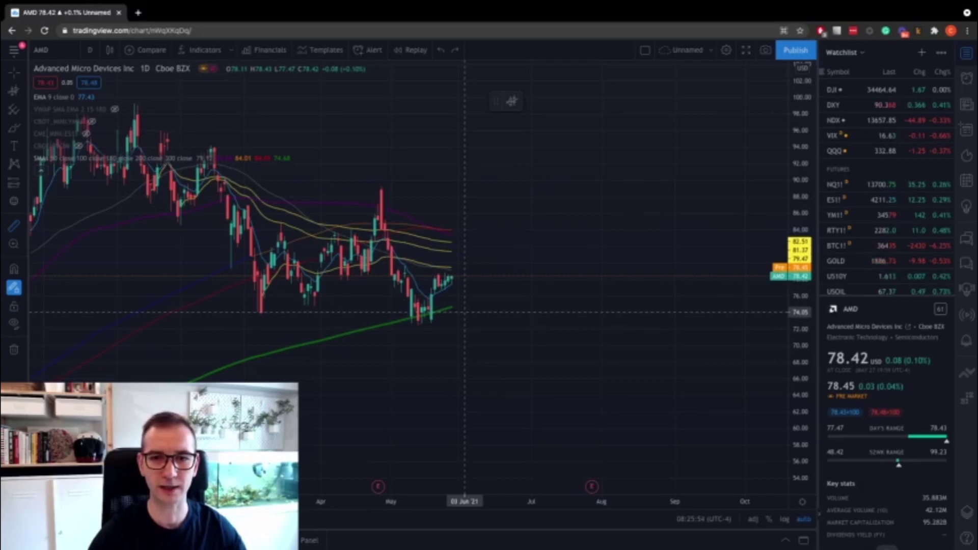
scroll(465, 311, "left", 5)
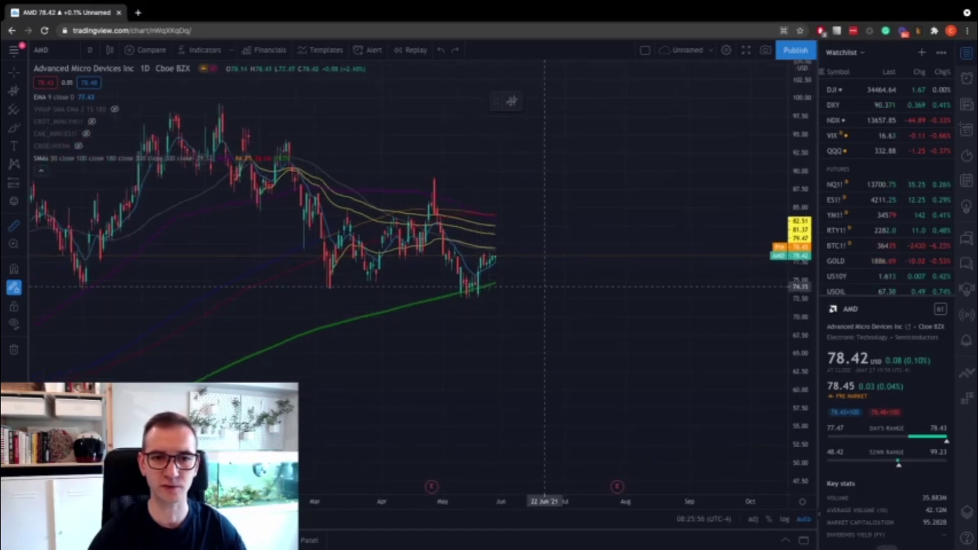